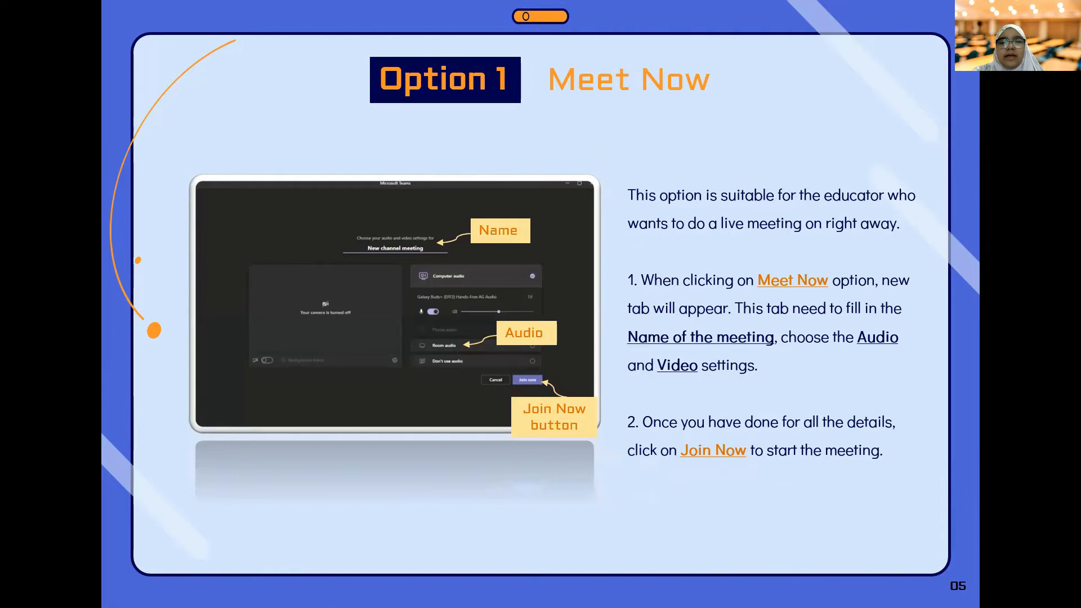
{"action": "key", "text": "Right"}
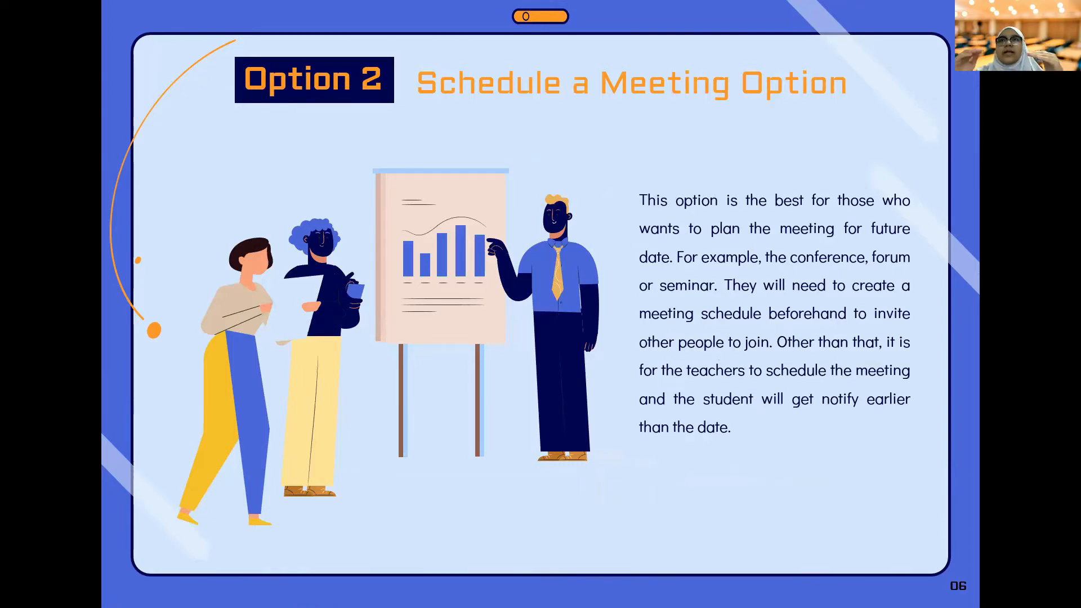
{"action": "key", "text": "Left"}
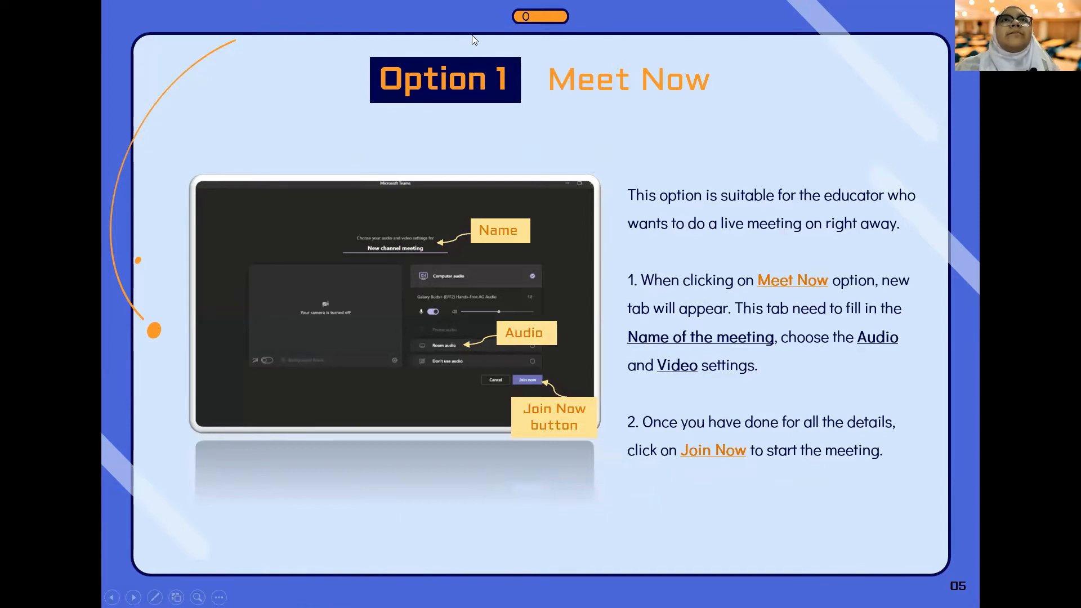
{"action": "left_click", "coordinate": [797, 472]}
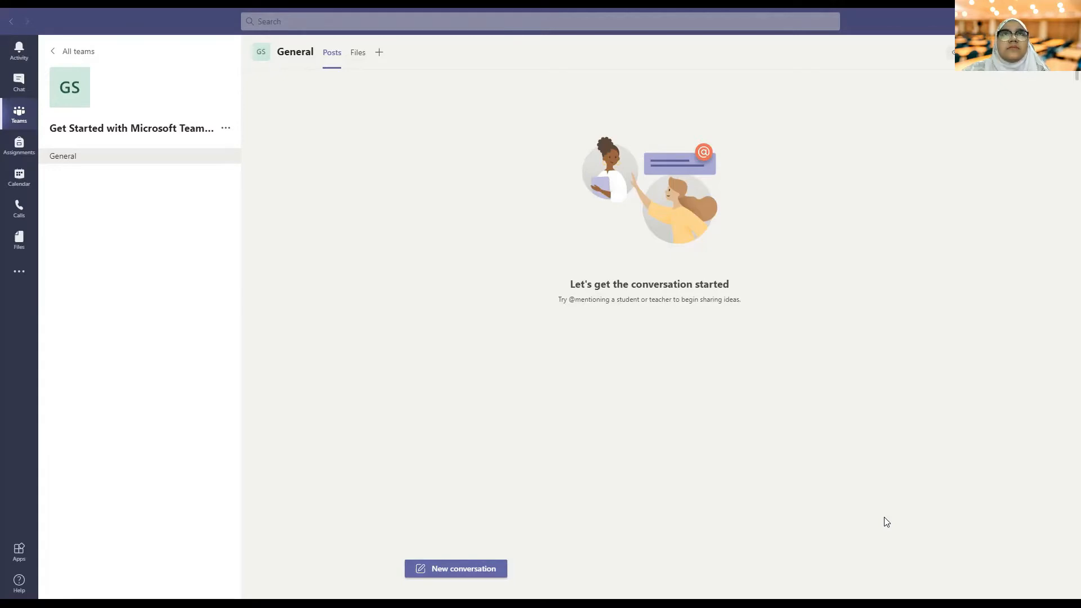
Start scheduling a meeting from the General channel and title it "Create Lesson Session"
{"action": "left_click", "coordinate": [704, 241]}
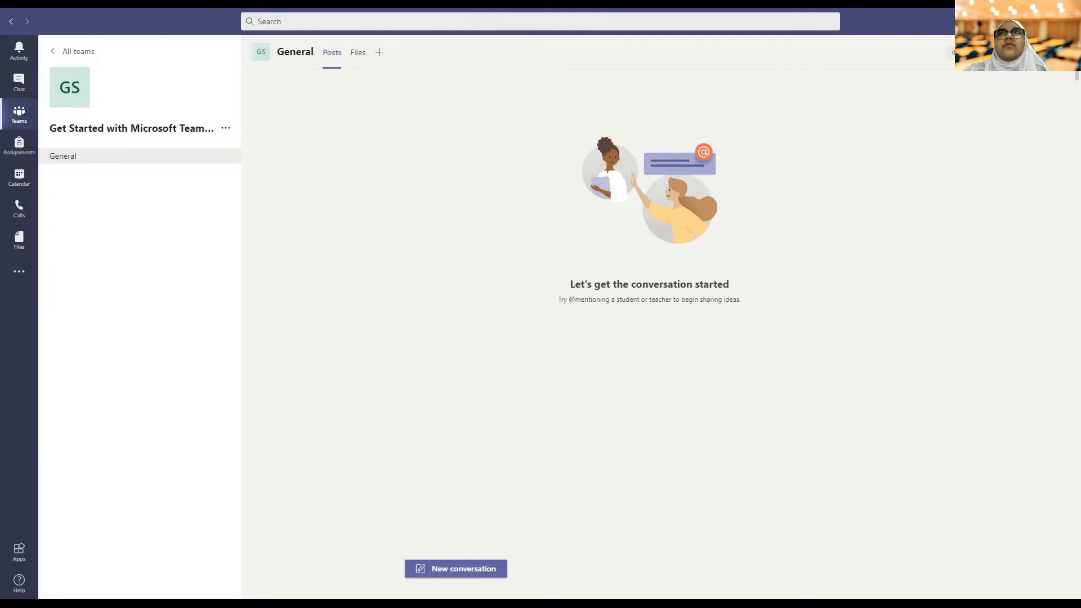
{"action": "type", "text": "t"}
{"action": "type", "text": "e Less"}
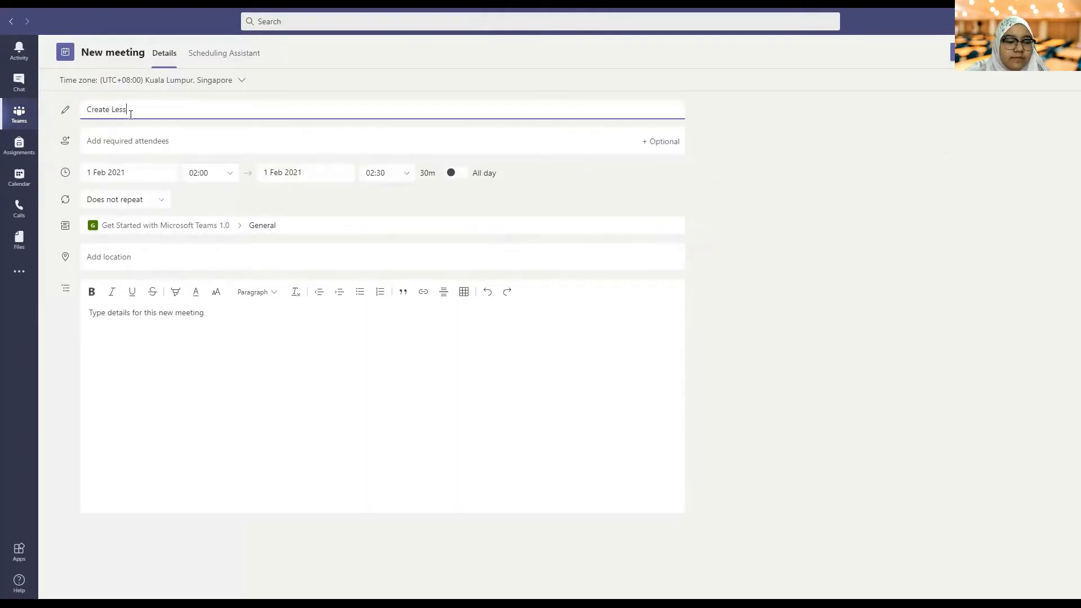
{"action": "type", "text": "on Session"}
{"action": "left_click", "coordinate": [145, 145]}
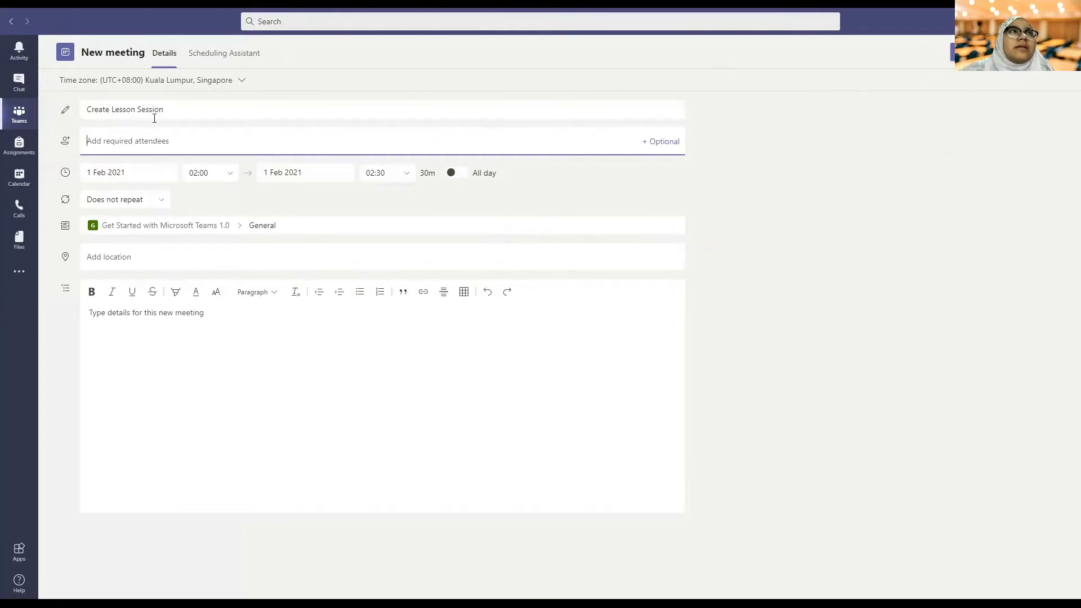
{"action": "type", "text": "sa"}
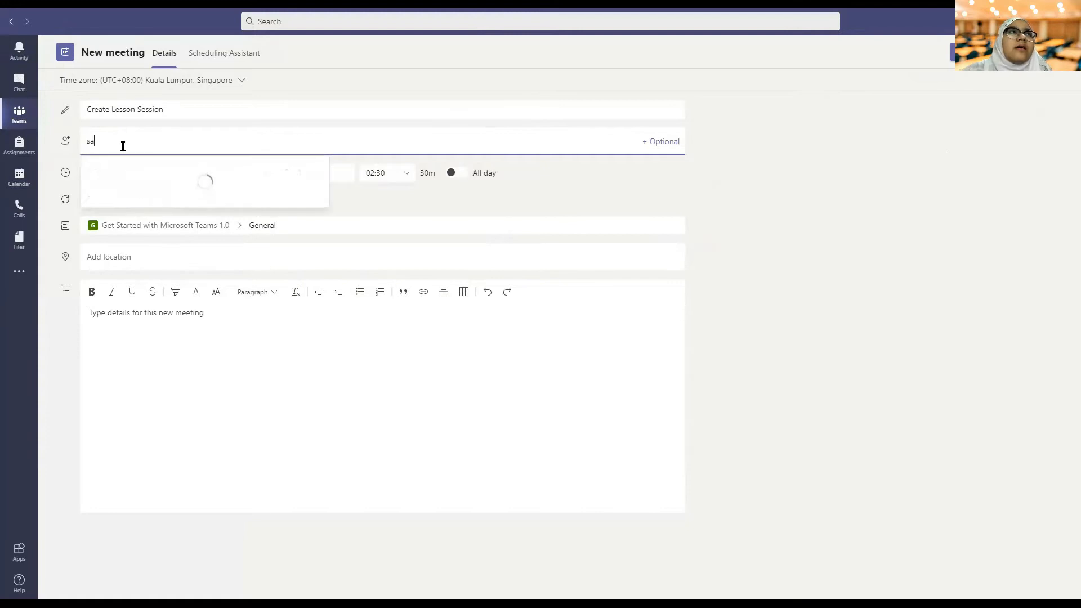
{"action": "left_click_drag", "start_coordinate": [136, 146], "coordinate": [47, 137]}
{"action": "key", "text": "BackSpace"}
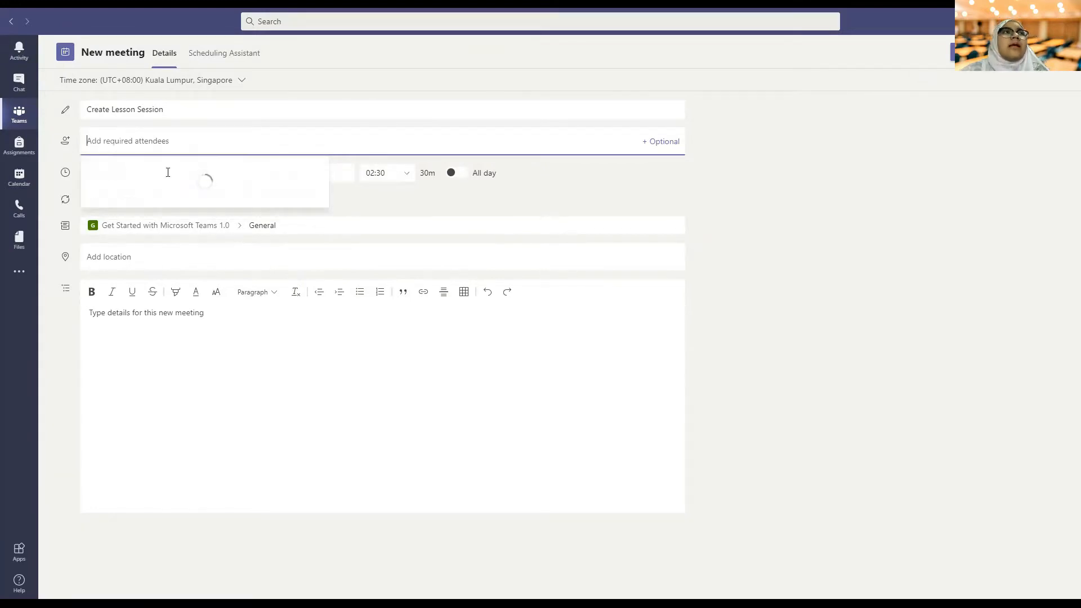
Set the meeting's date to 4 Feb 2021 and its start time to 04:30
{"action": "left_click", "coordinate": [161, 174]}
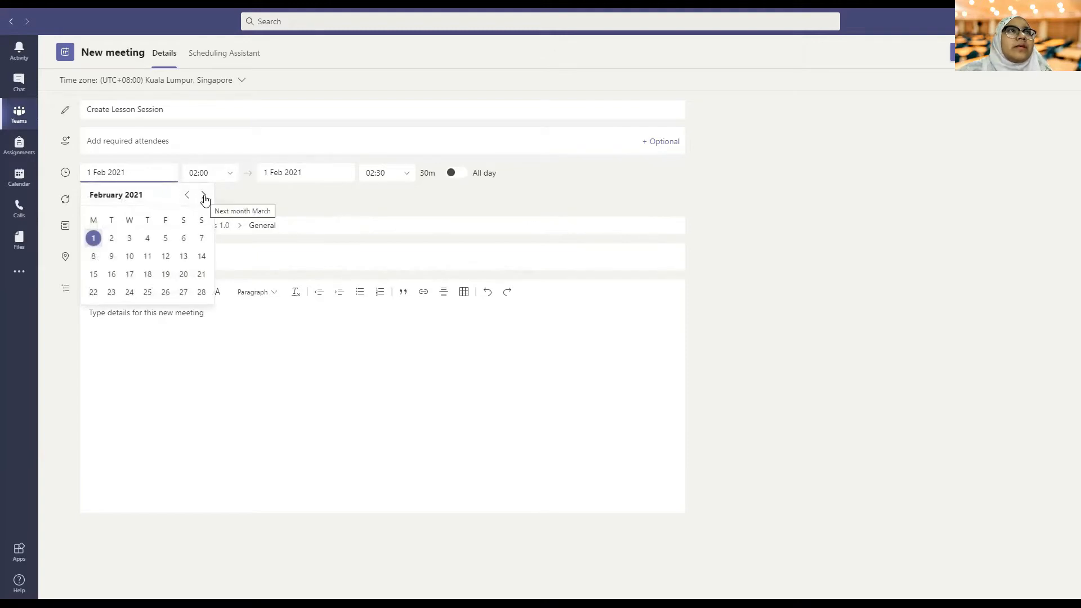
{"action": "left_click", "coordinate": [148, 238]}
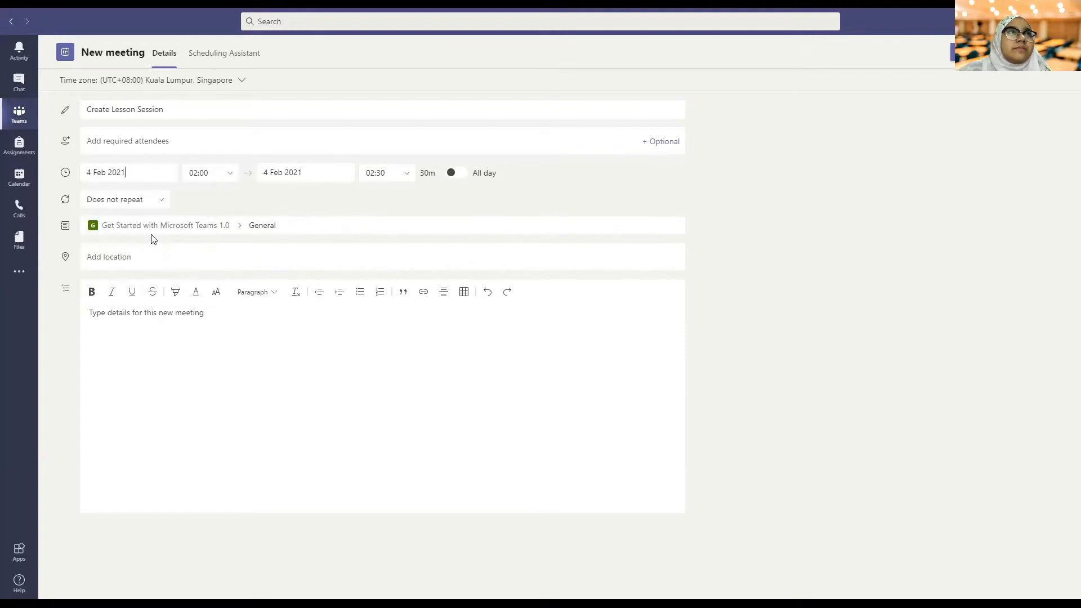
{"action": "left_click", "coordinate": [229, 176]}
{"action": "scroll", "coordinate": [203, 262], "scroll_direction": "down", "scroll_amount": 3}
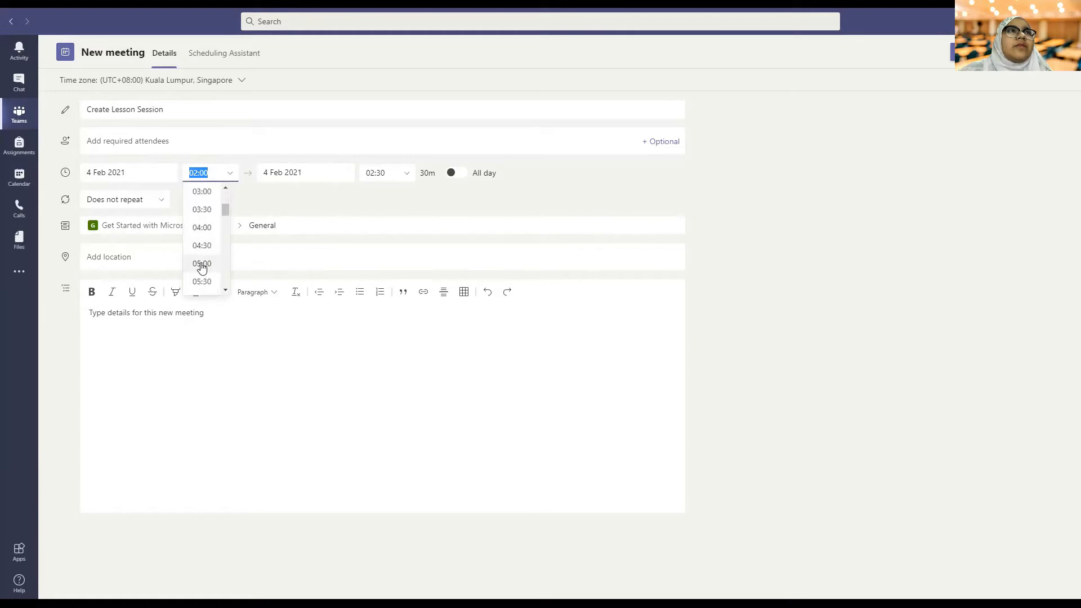
{"action": "left_click", "coordinate": [203, 245]}
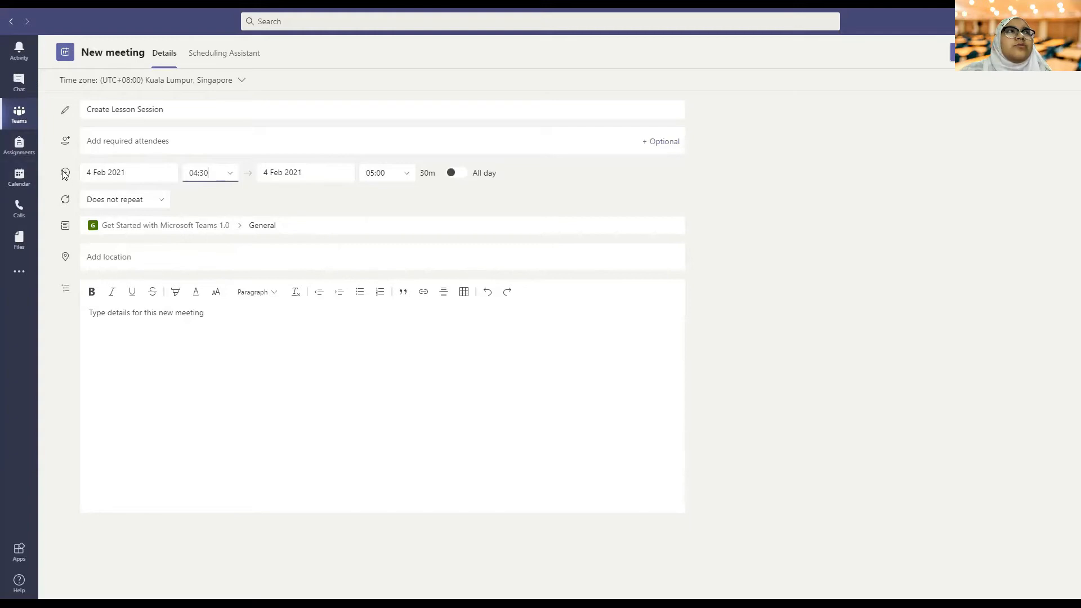
Assign the meeting to the General channel of "Create Lesson with Microsoft Teams" and send the invitation
{"action": "left_click", "coordinate": [157, 201]}
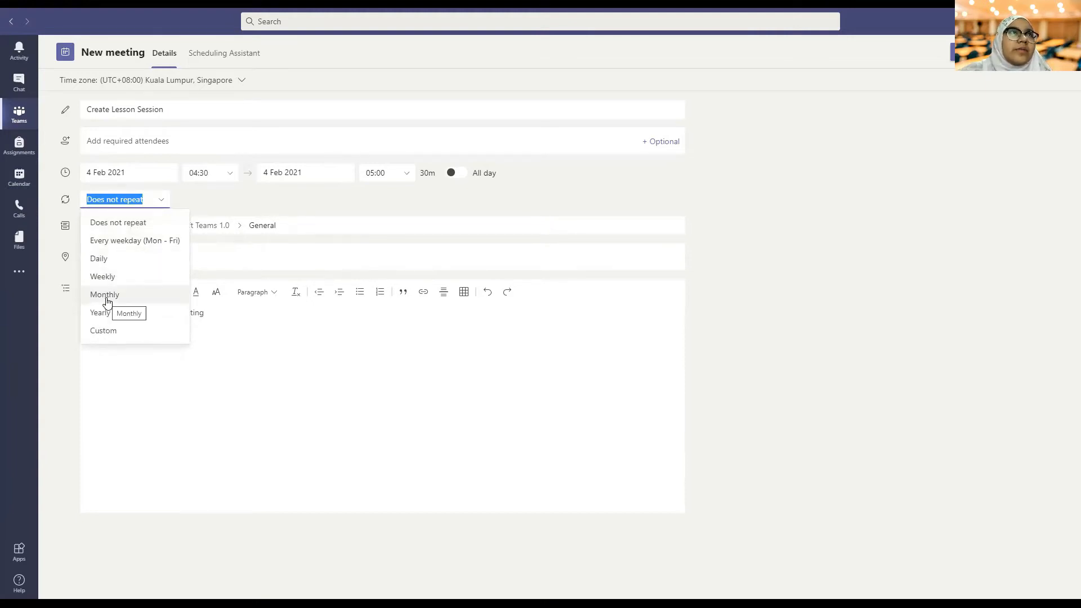
{"action": "left_click", "coordinate": [240, 206]}
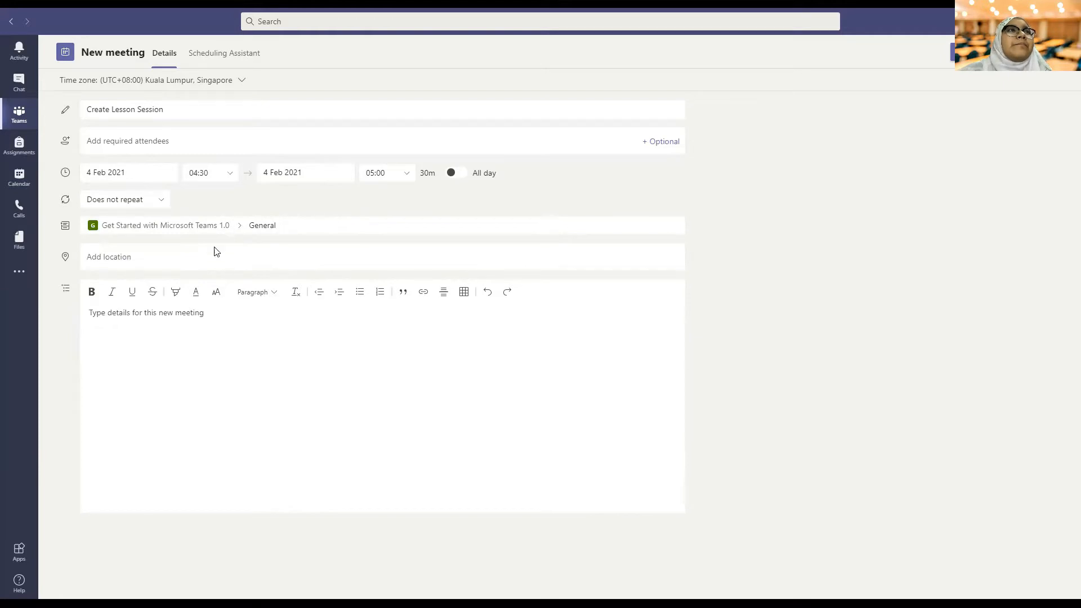
{"action": "left_click", "coordinate": [249, 231]}
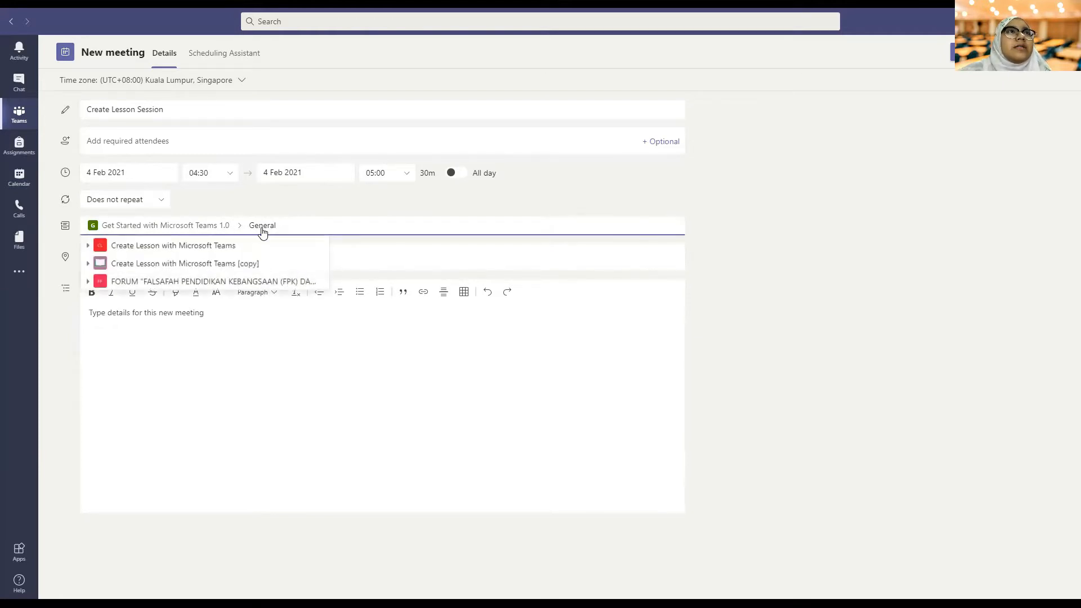
{"action": "left_click", "coordinate": [220, 248]}
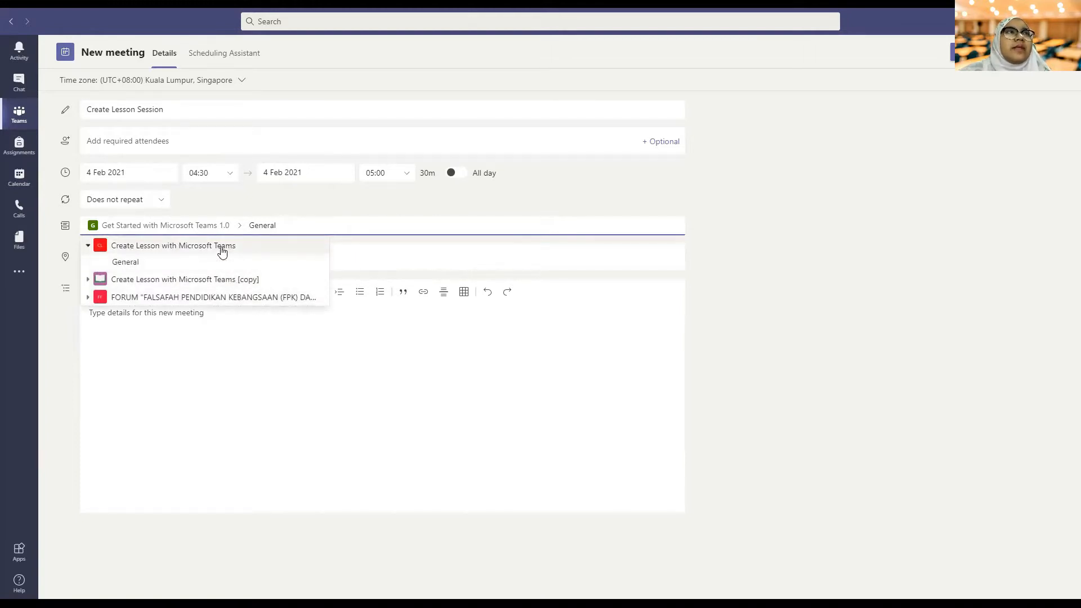
{"action": "left_click", "coordinate": [156, 269]}
{"action": "left_click", "coordinate": [113, 258]}
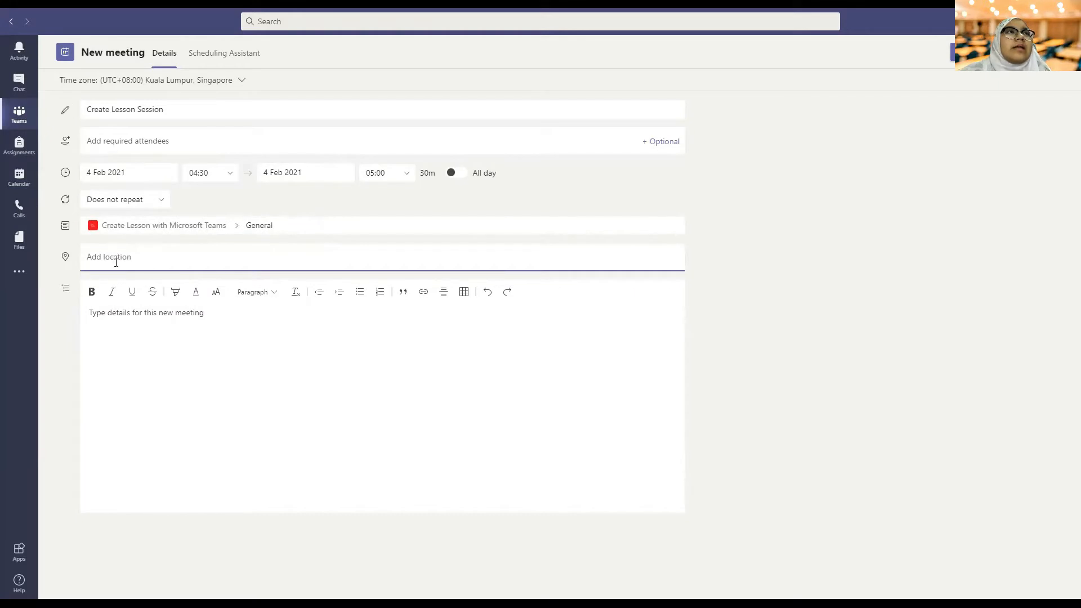
{"action": "left_click", "coordinate": [116, 335]}
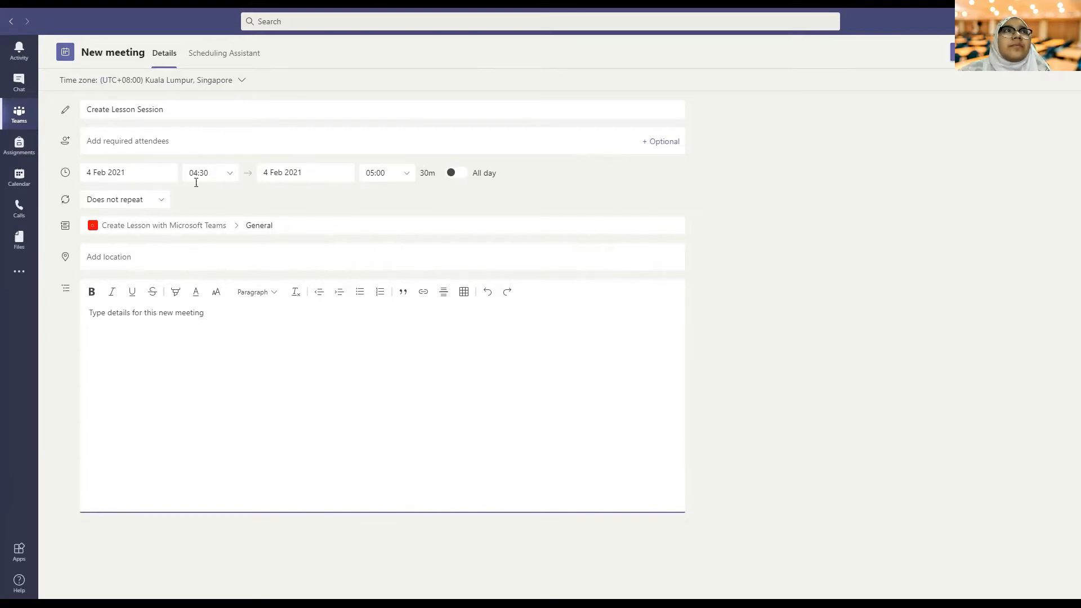
{"action": "left_click", "coordinate": [953, 52]}
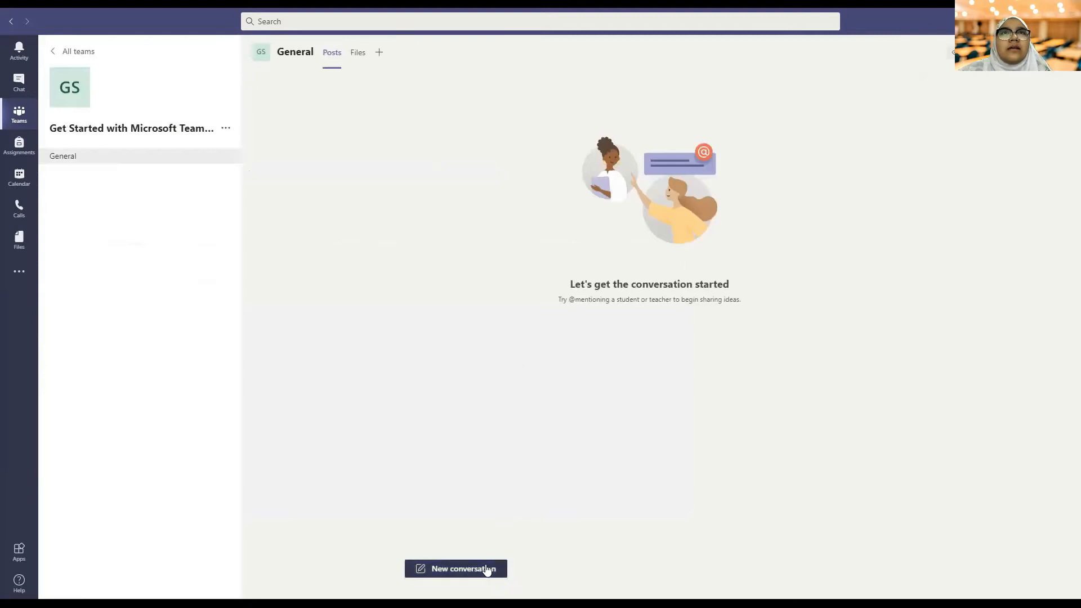
{"action": "left_click", "coordinate": [488, 570]}
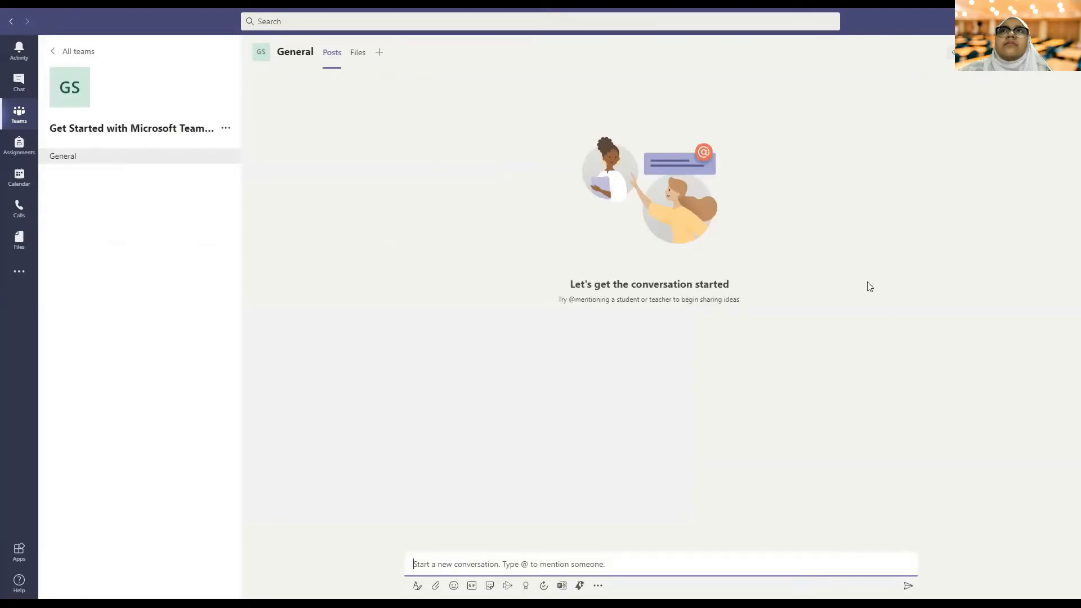
{"action": "left_click", "coordinate": [957, 52]}
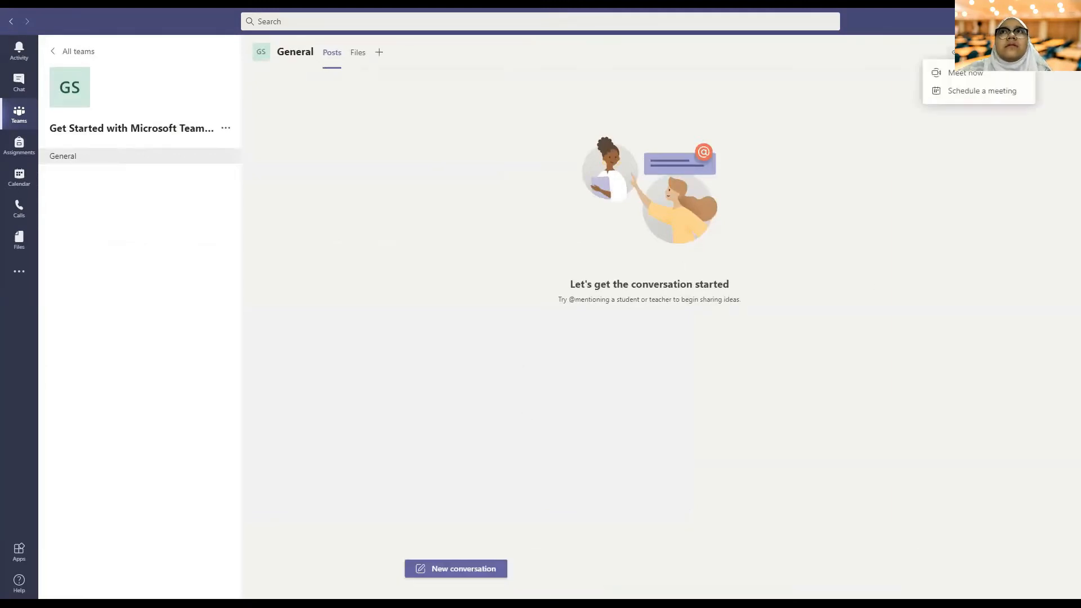
{"action": "left_click", "coordinate": [227, 130]}
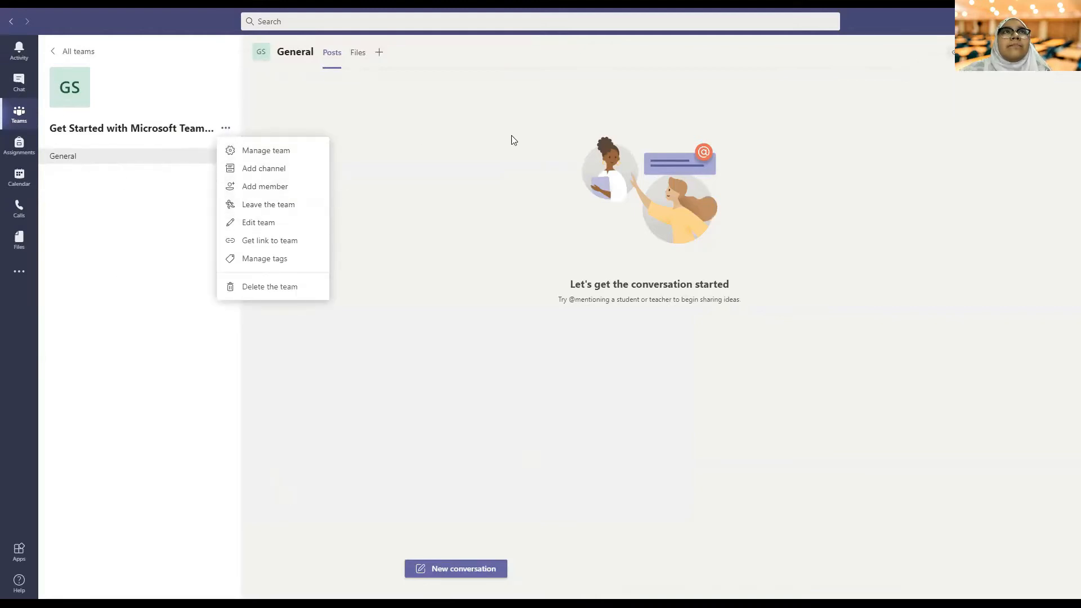
{"action": "left_click", "coordinate": [600, 124]}
Post the message "Hllo" as a new conversation in the General channel
{"action": "left_click", "coordinate": [485, 567]}
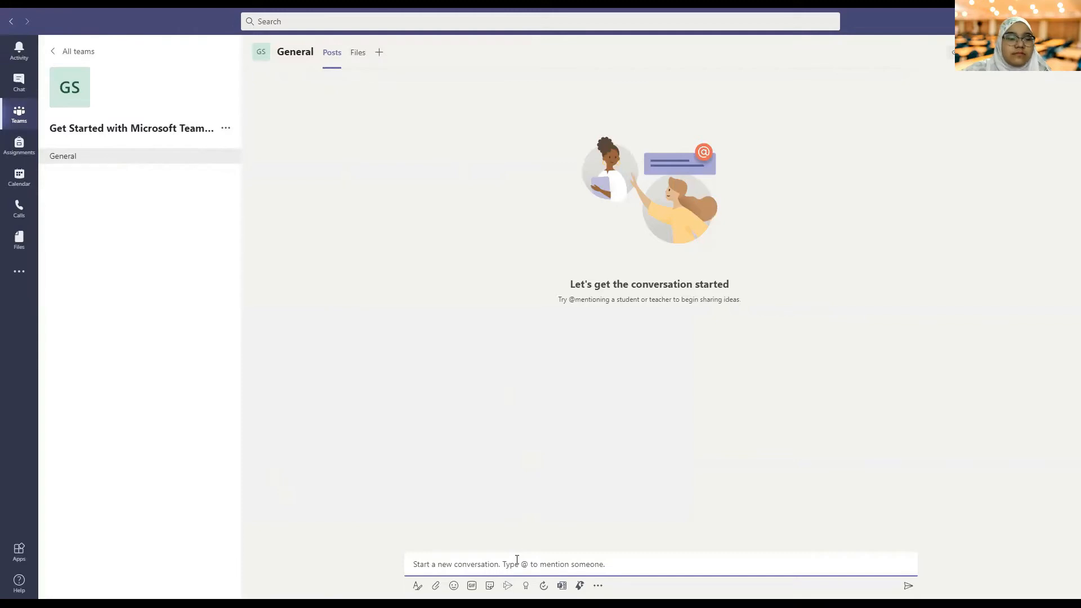
{"action": "type", "text": "Hllo"}
{"action": "key", "text": "Return"}
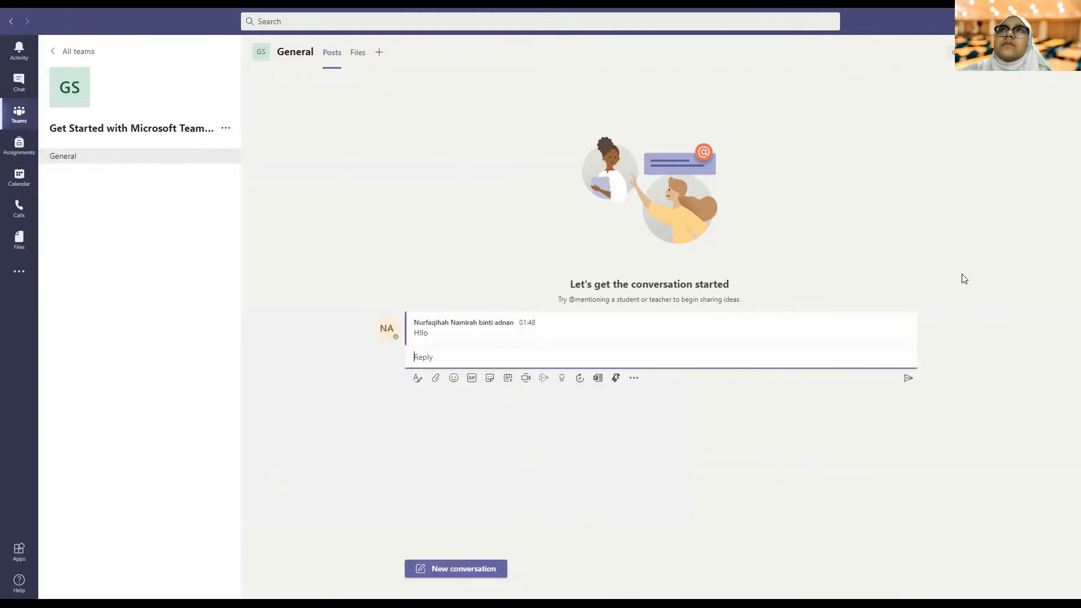
Schedule a General channel meeting titled "Create lesson" for 4 Feb 2021 and send it
{"action": "left_click", "coordinate": [1019, 51]}
{"action": "left_click", "coordinate": [995, 93]}
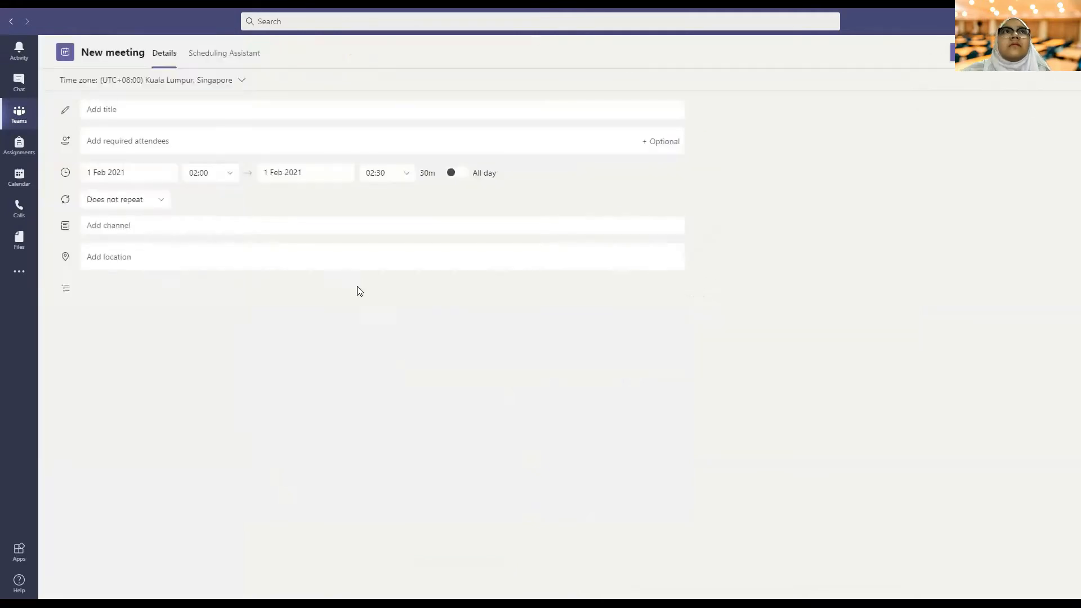
{"action": "left_click", "coordinate": [168, 174]}
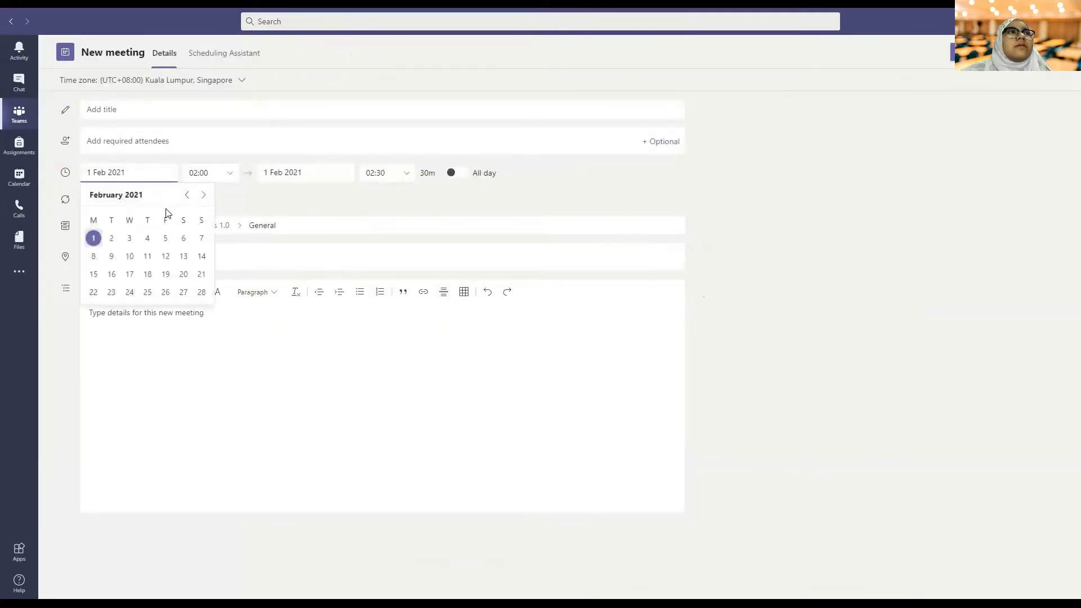
{"action": "left_click", "coordinate": [144, 237]}
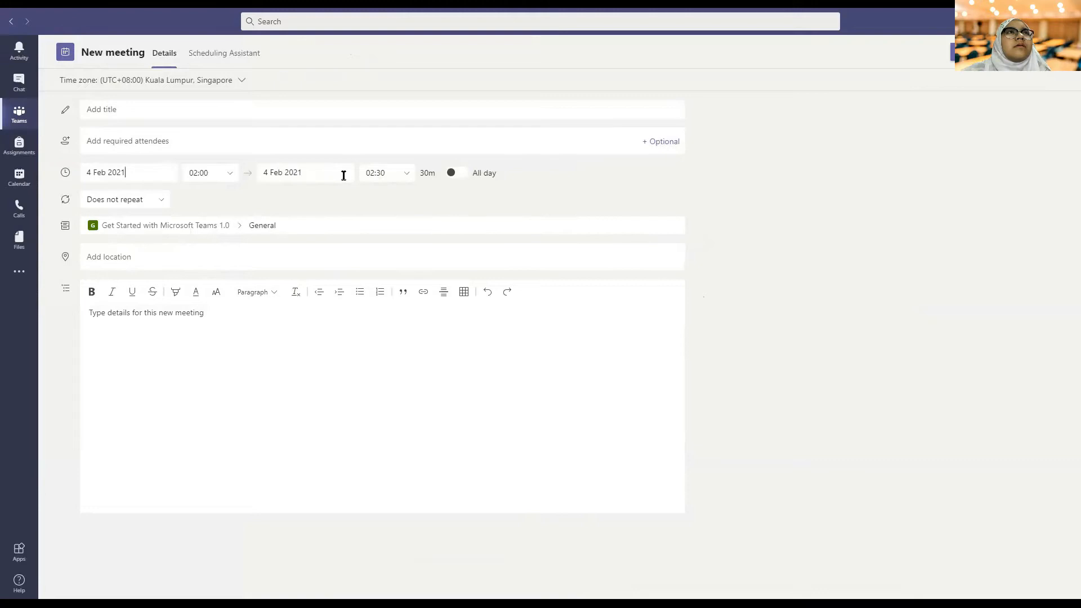
{"action": "left_click", "coordinate": [133, 109]}
{"action": "type", "text": "Create lesson"}
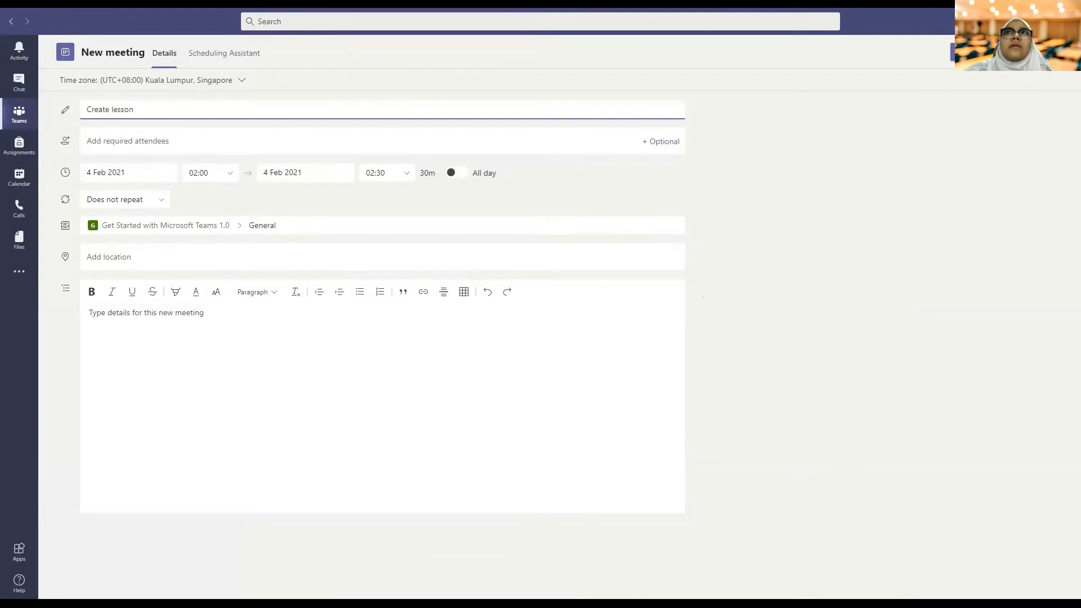
{"action": "left_click", "coordinate": [974, 52]}
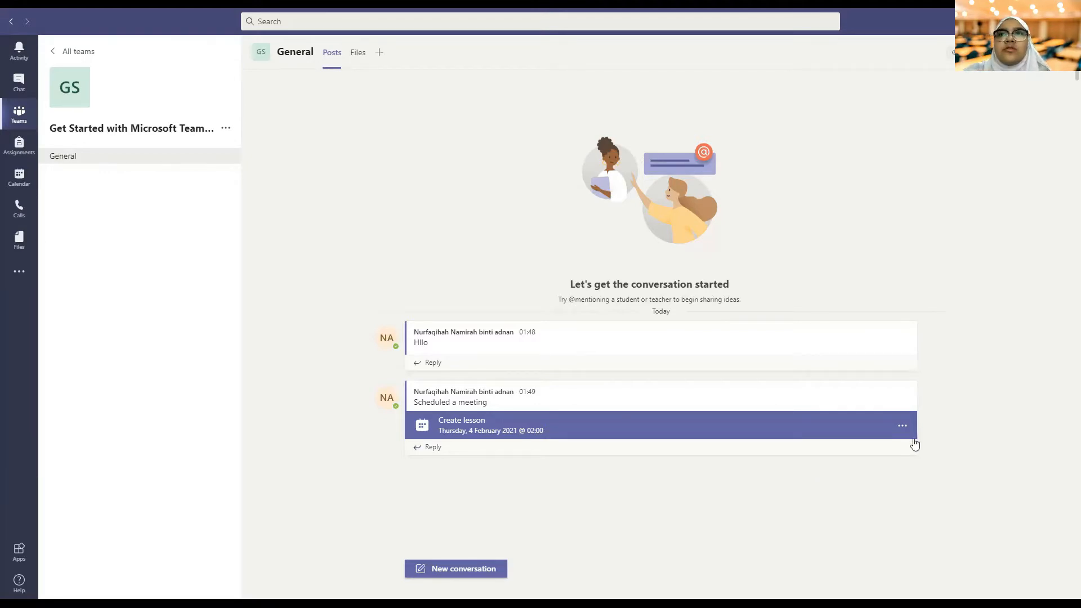
Pin the "Create lesson" scheduled meeting post in the General channel
{"action": "left_click", "coordinate": [902, 426]}
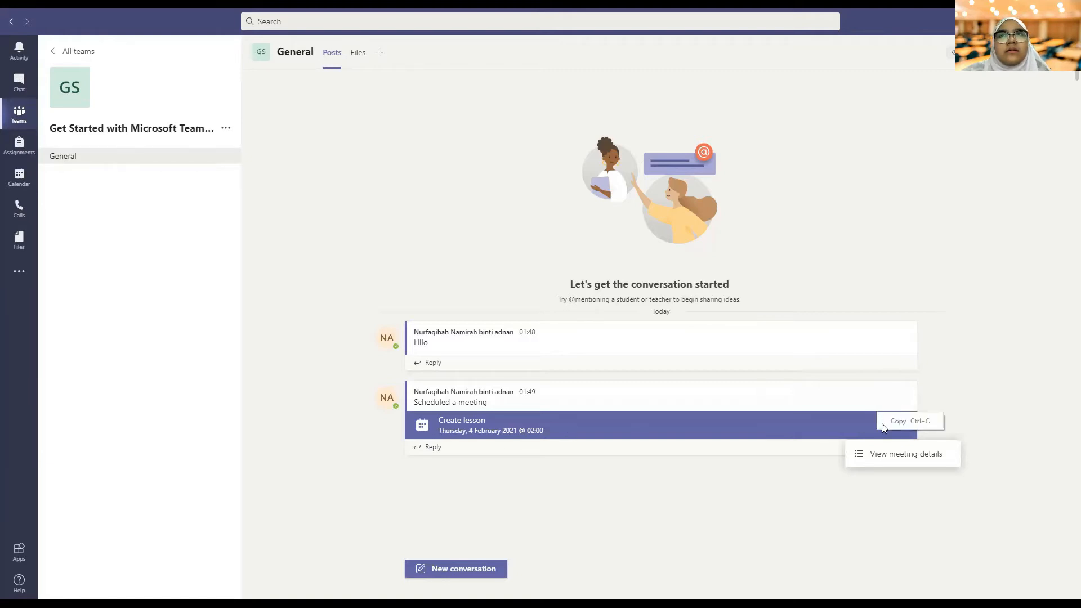
{"action": "left_click", "coordinate": [816, 431]}
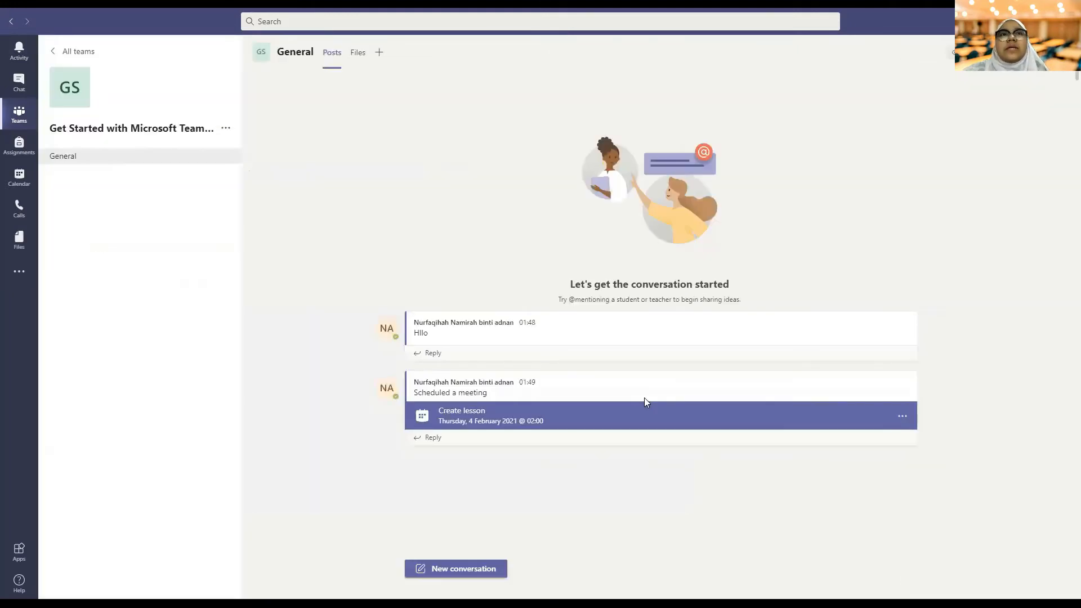
{"action": "mouse_move", "coordinate": [646, 383]}
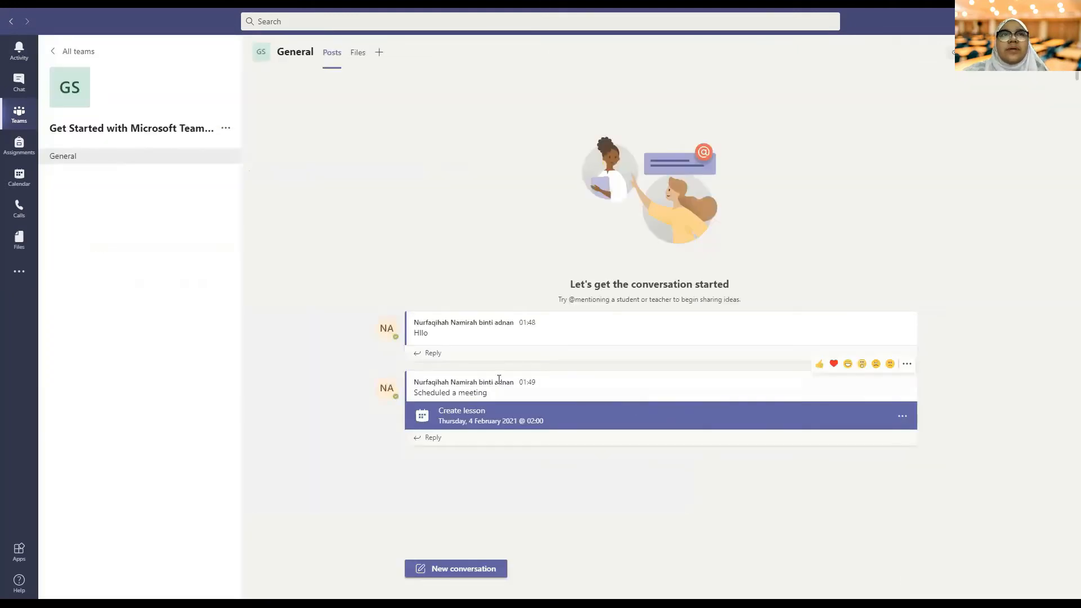
{"action": "left_click", "coordinate": [906, 365]}
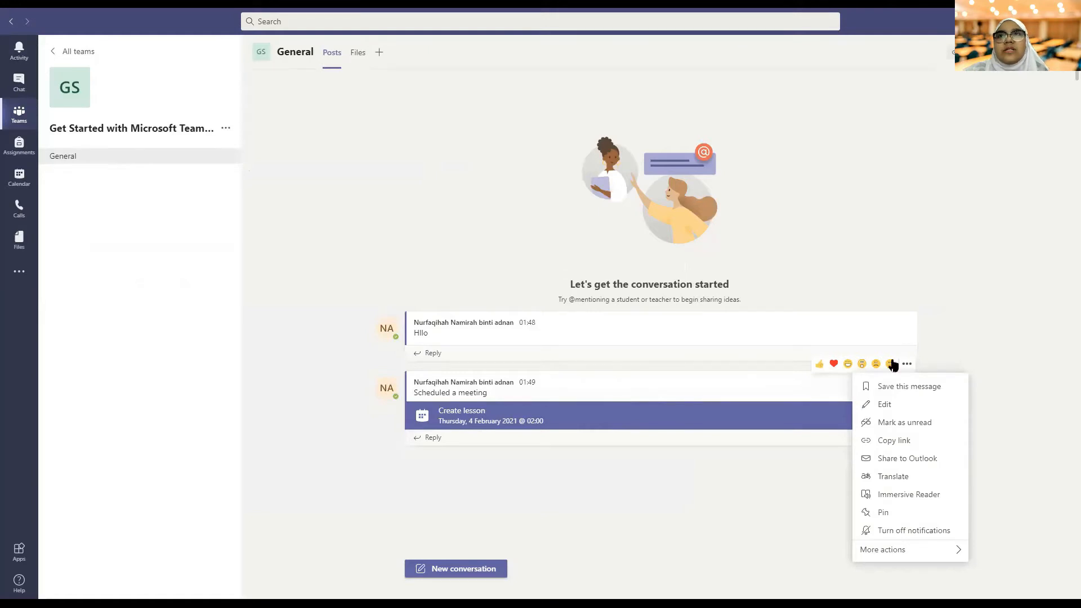
{"action": "left_click", "coordinate": [886, 513]}
{"action": "left_click", "coordinate": [672, 326]}
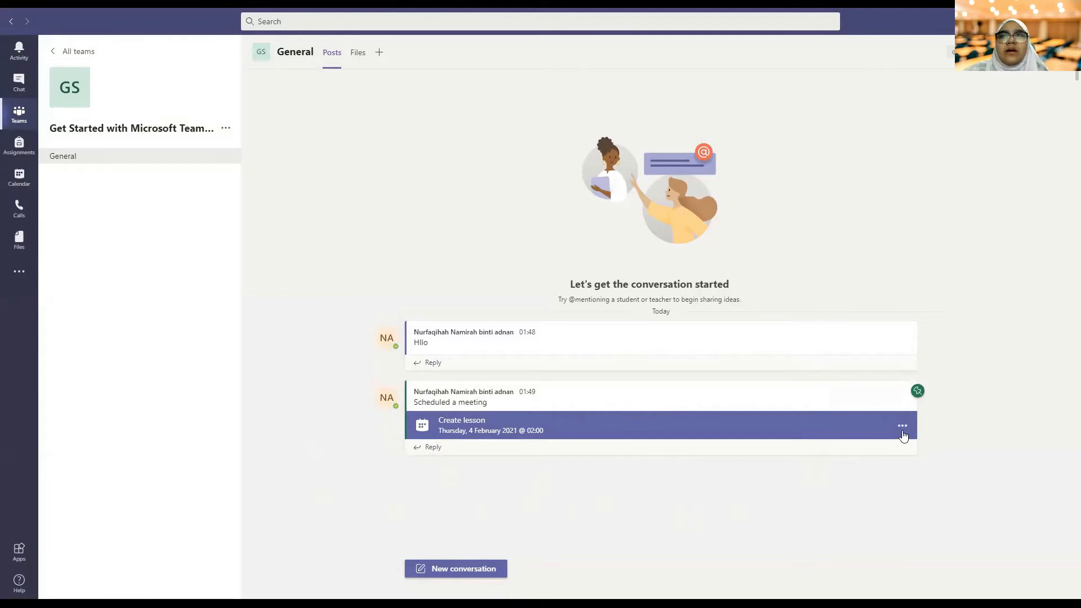
View the available actions for the "Create lesson" meeting and for its channel post
{"action": "left_click", "coordinate": [903, 432]}
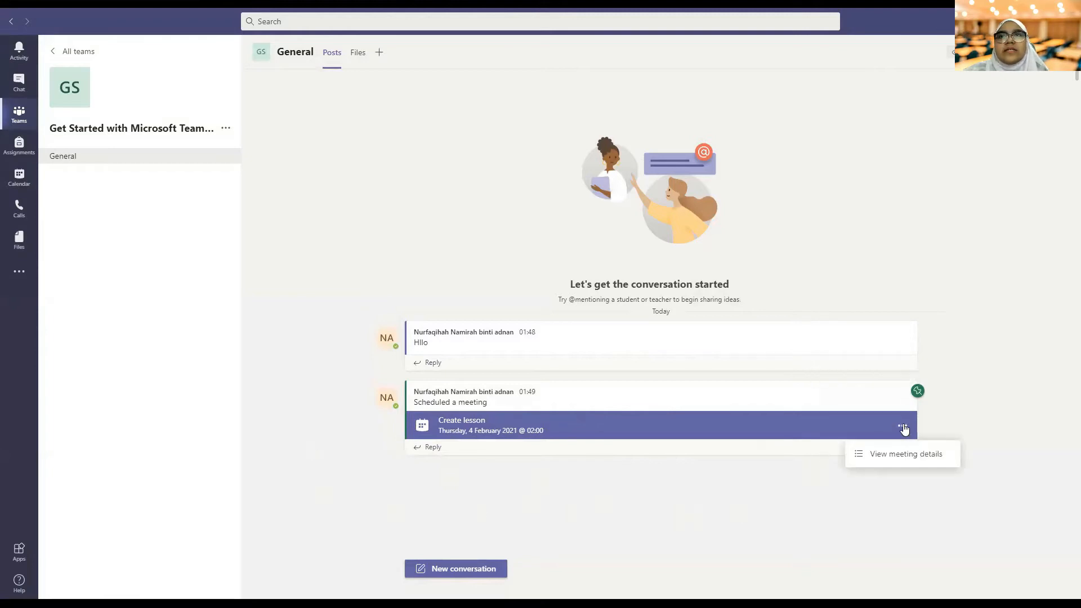
{"action": "left_click", "coordinate": [907, 374]}
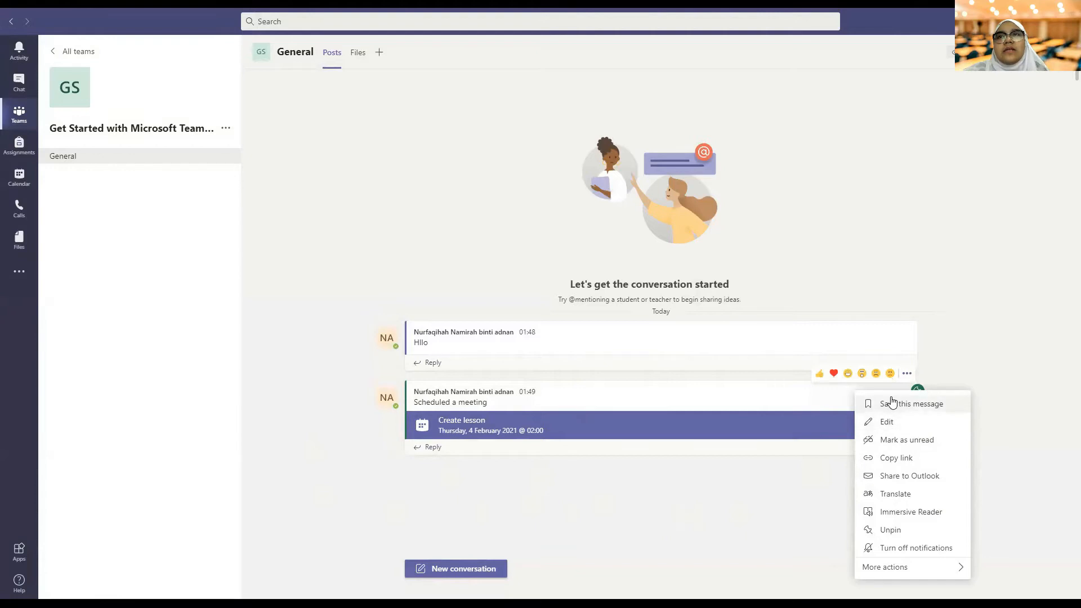
{"action": "left_click", "coordinate": [637, 515]}
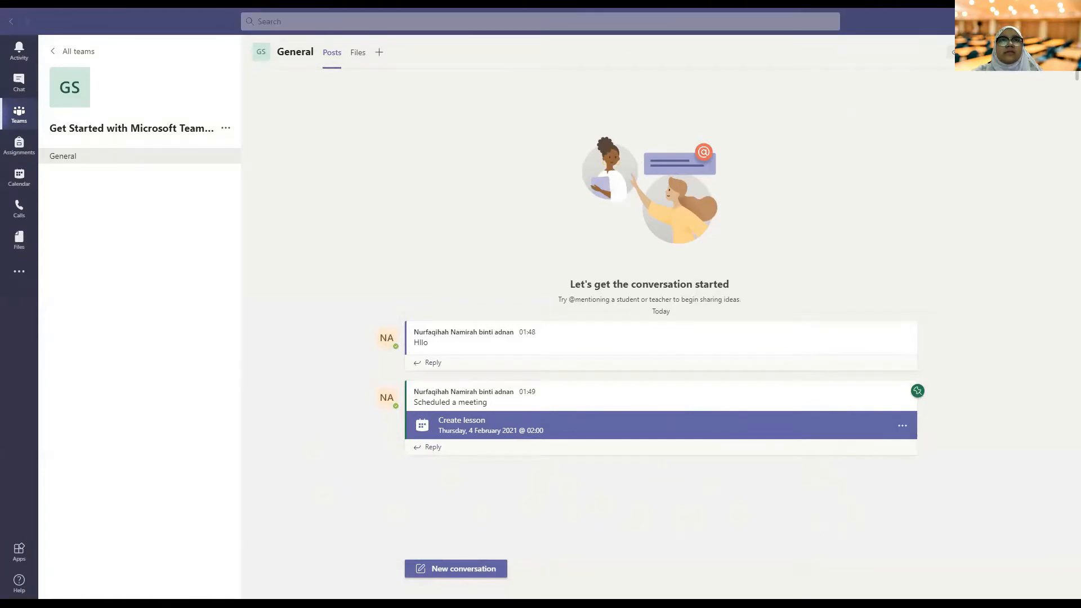
{"action": "key", "text": "alt+Tab"}
{"action": "key", "text": "Right"}
{"action": "key", "text": "Right"}
{"action": "key", "text": "Right"}
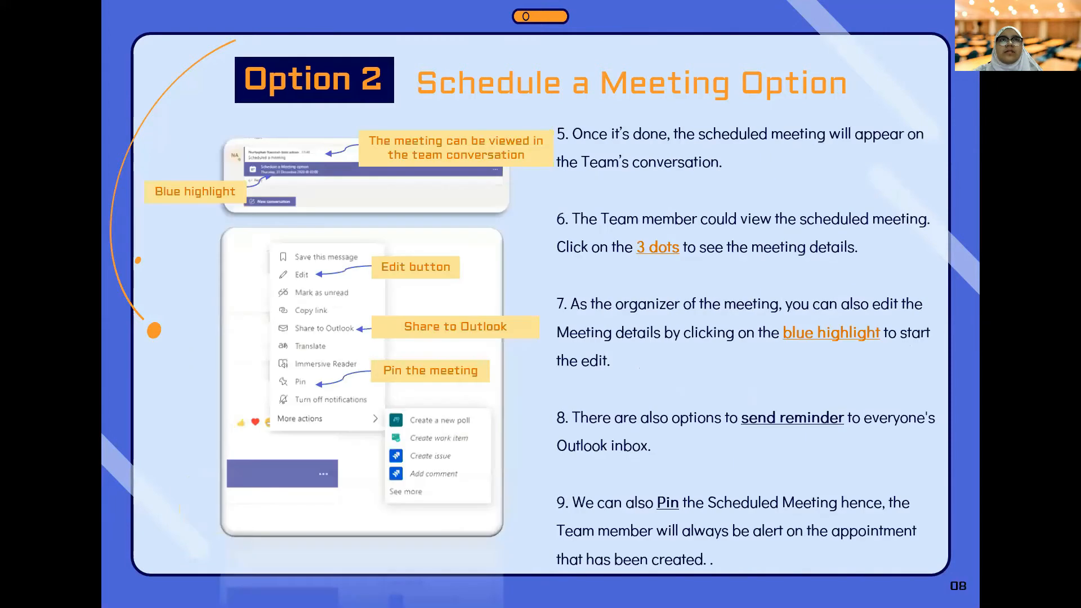
{"action": "key", "text": "Right"}
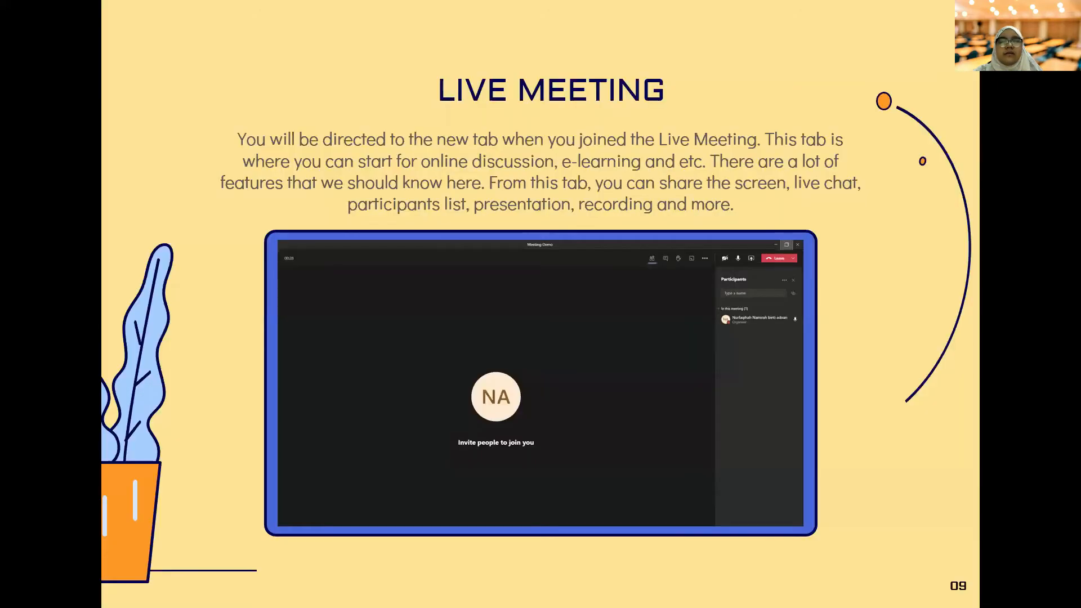
{"action": "key", "text": "Left"}
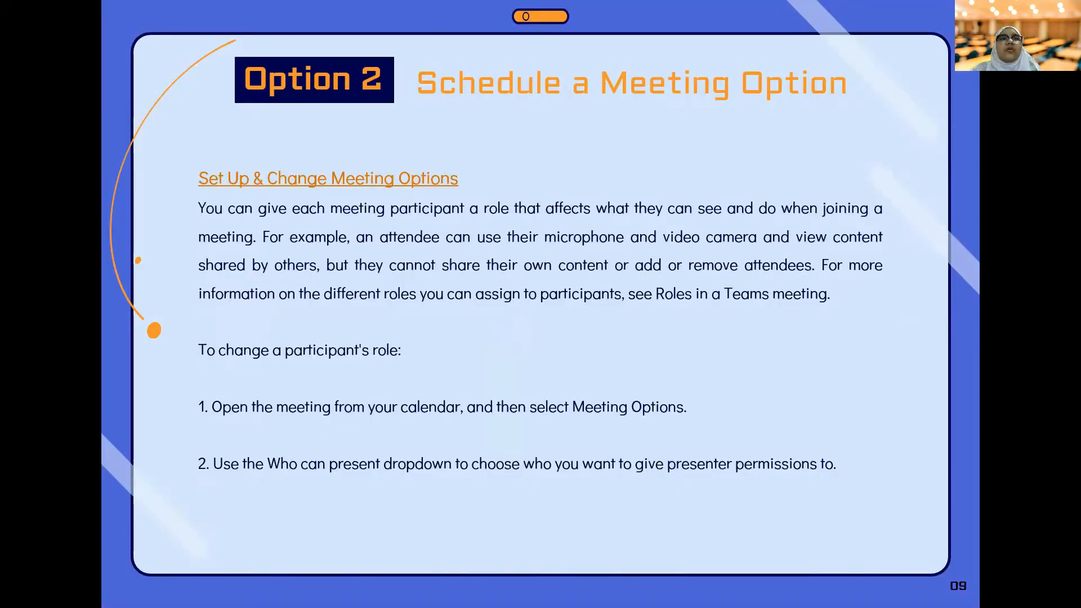
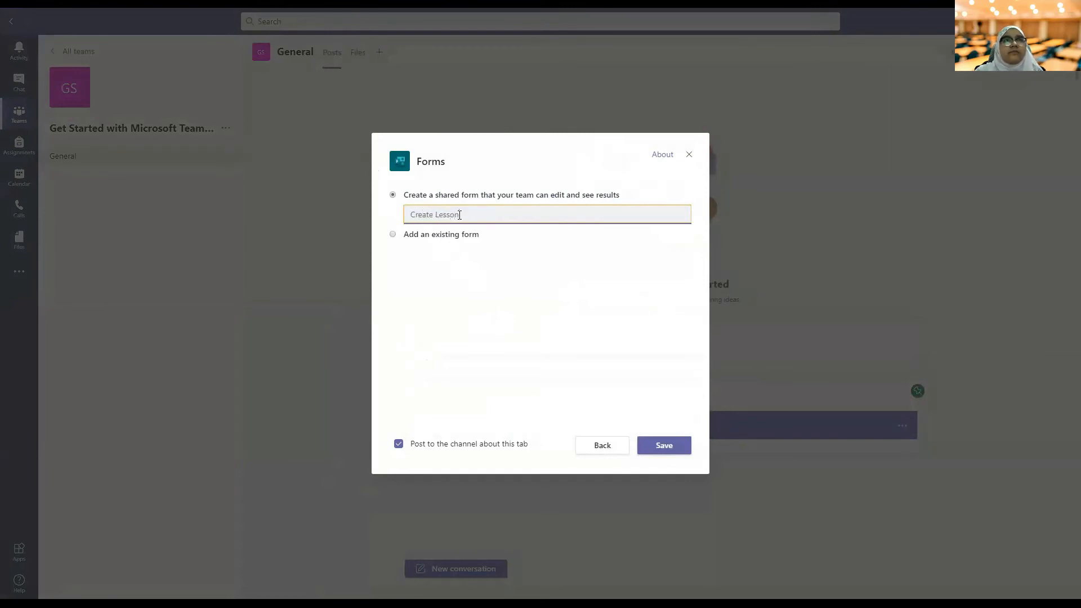
Save the shared form "Create Lesson" as a General channel tab and add a single-answer Choice question to it
{"action": "left_click", "coordinate": [678, 449]}
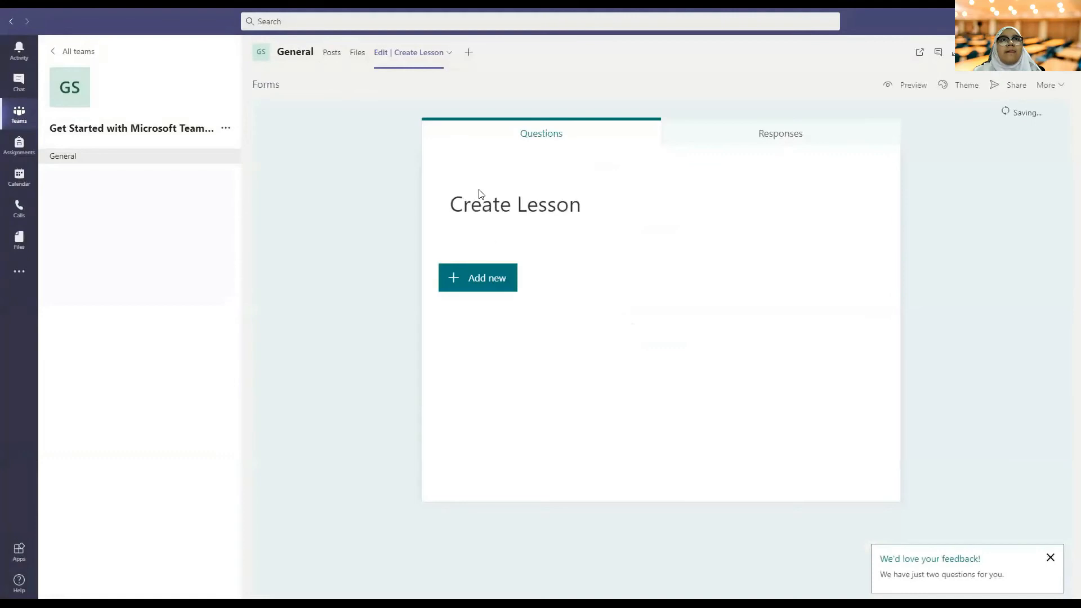
{"action": "left_click", "coordinate": [488, 284]}
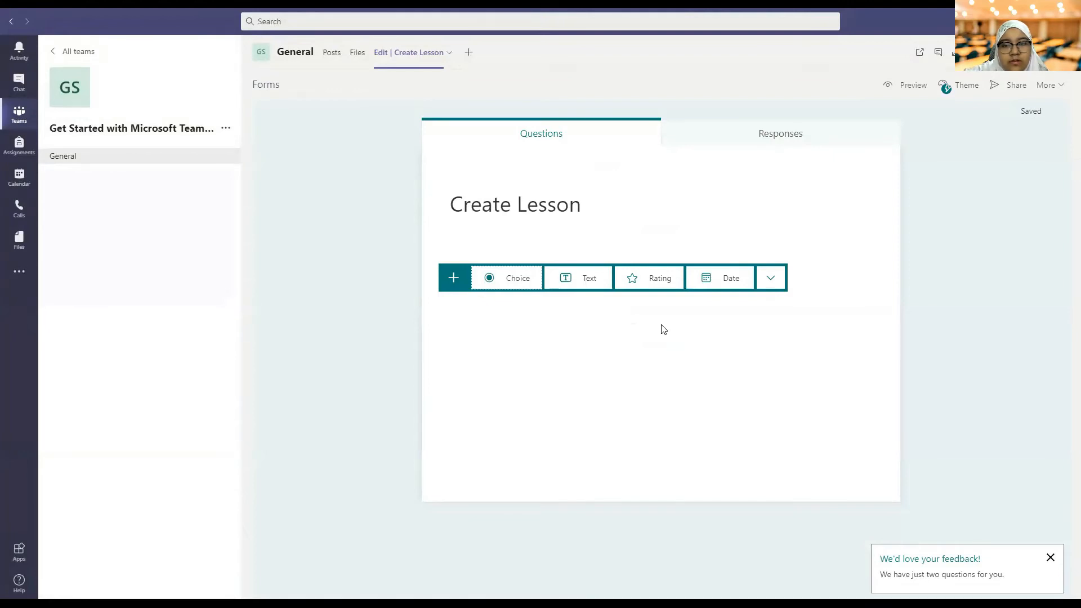
{"action": "left_click", "coordinate": [511, 278]}
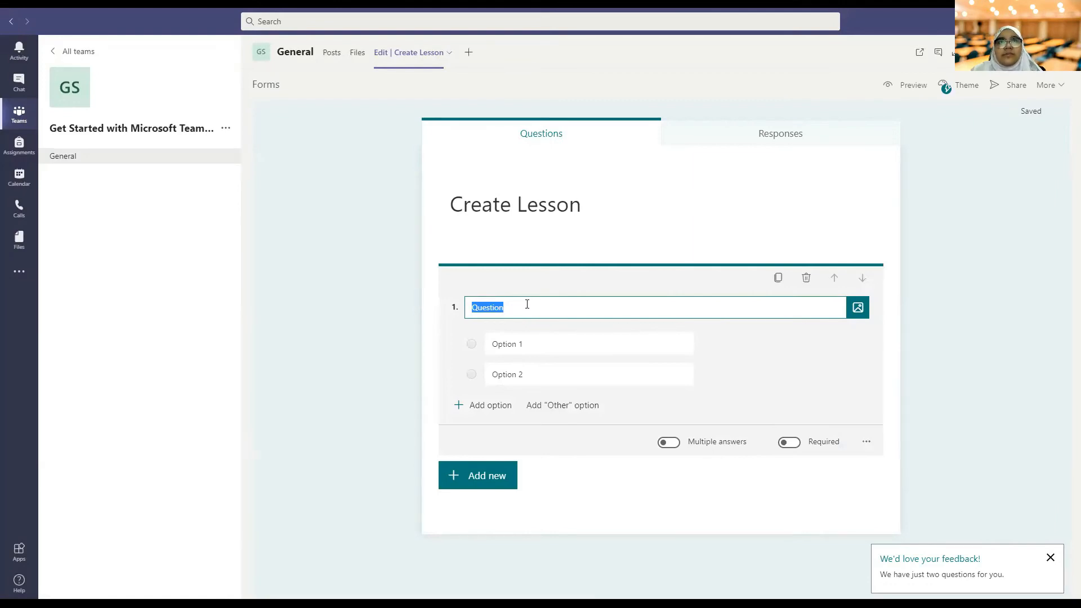
{"action": "left_click", "coordinate": [670, 442]}
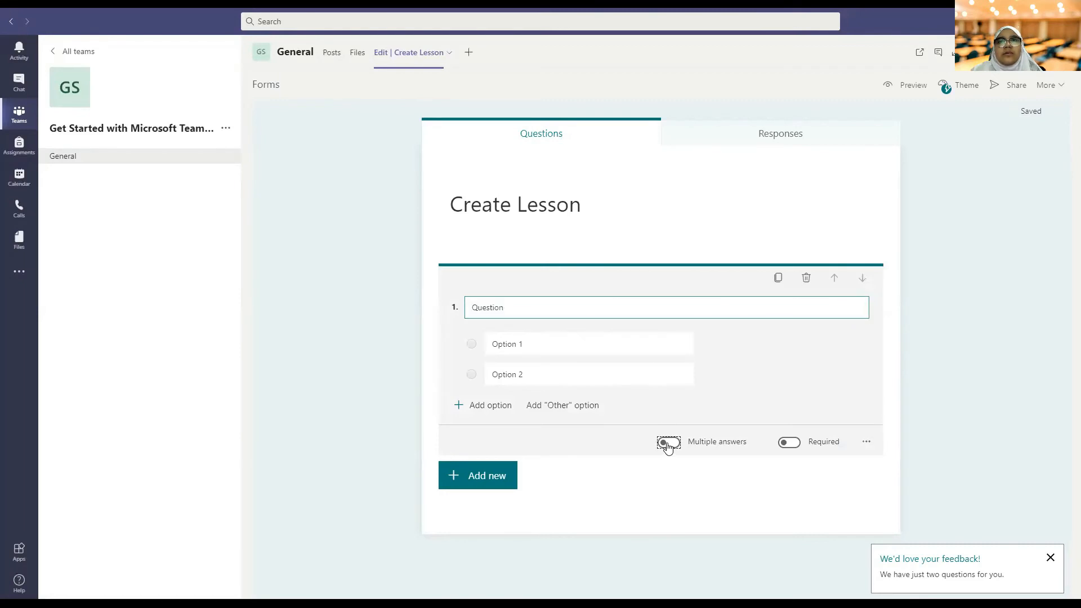
{"action": "left_click", "coordinate": [671, 443]}
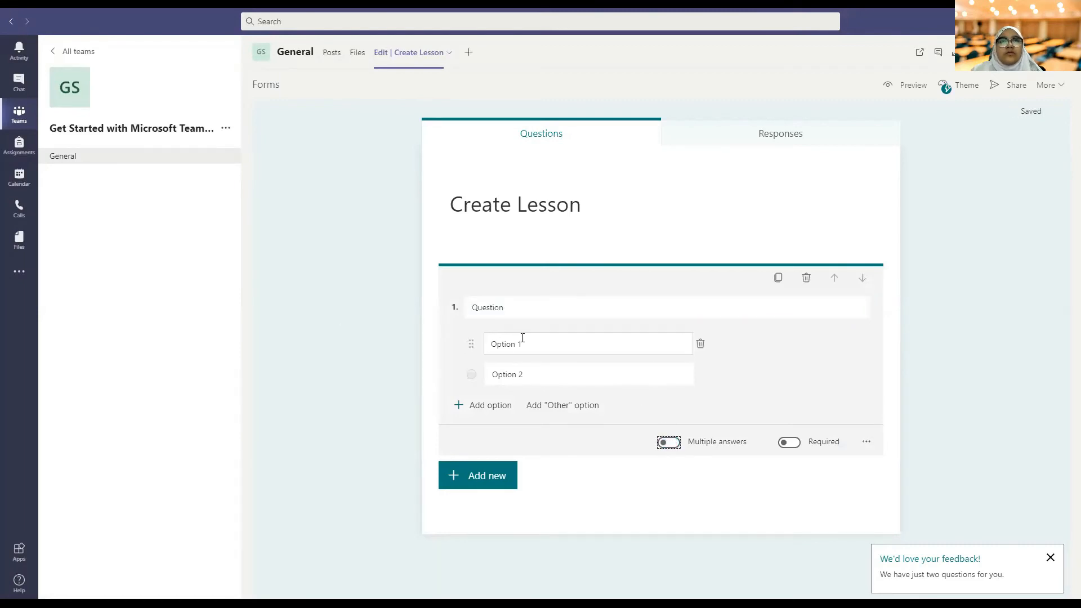
Add a Text question followed by a Rating question to the "Create Lesson" form
{"action": "left_click", "coordinate": [507, 475]}
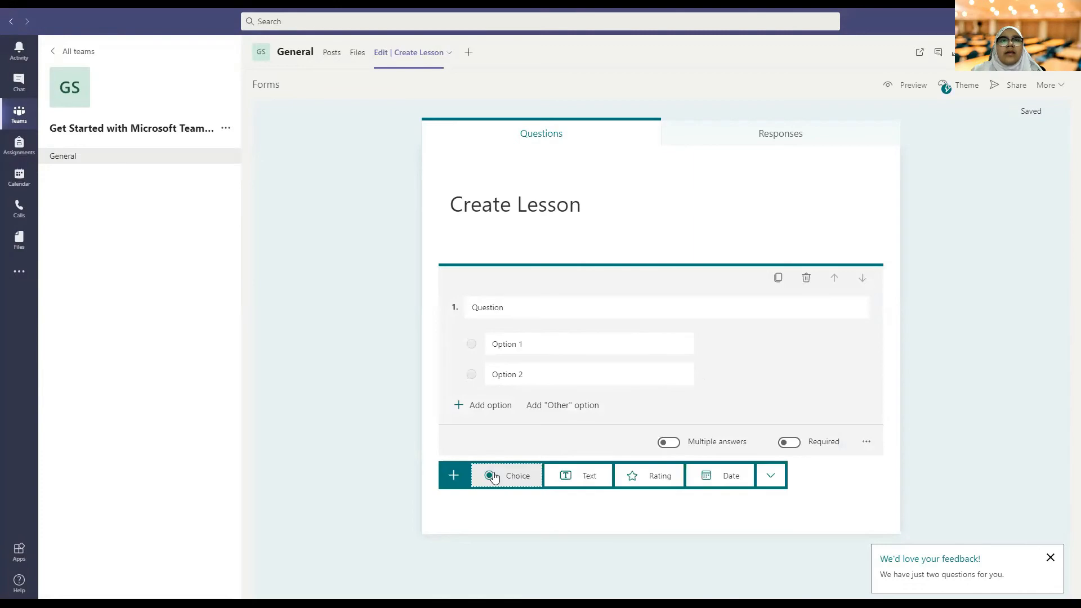
{"action": "left_click", "coordinate": [571, 476]}
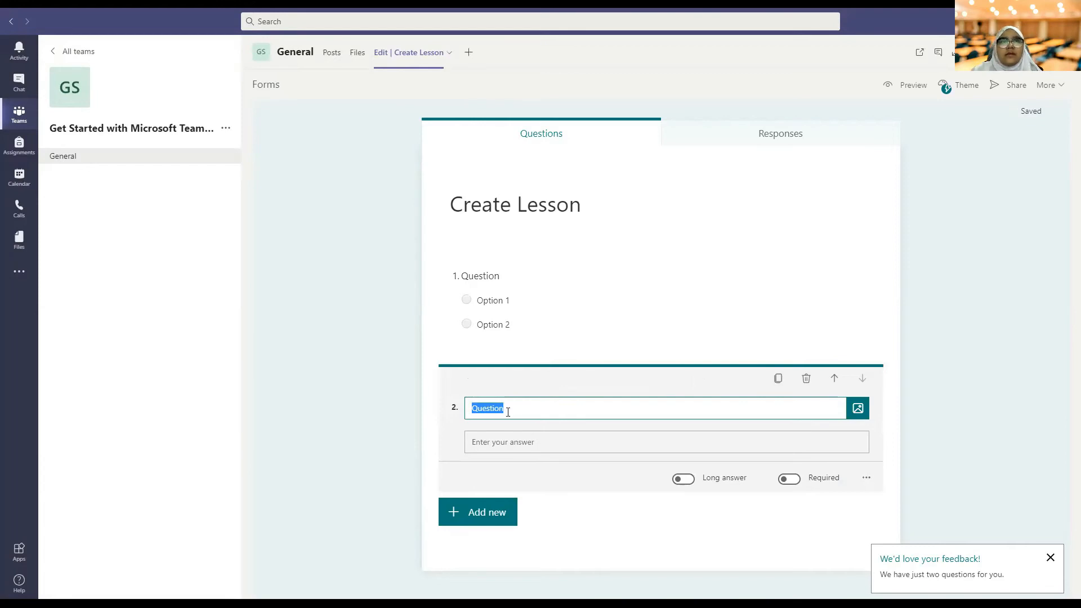
{"action": "left_click", "coordinate": [495, 515]}
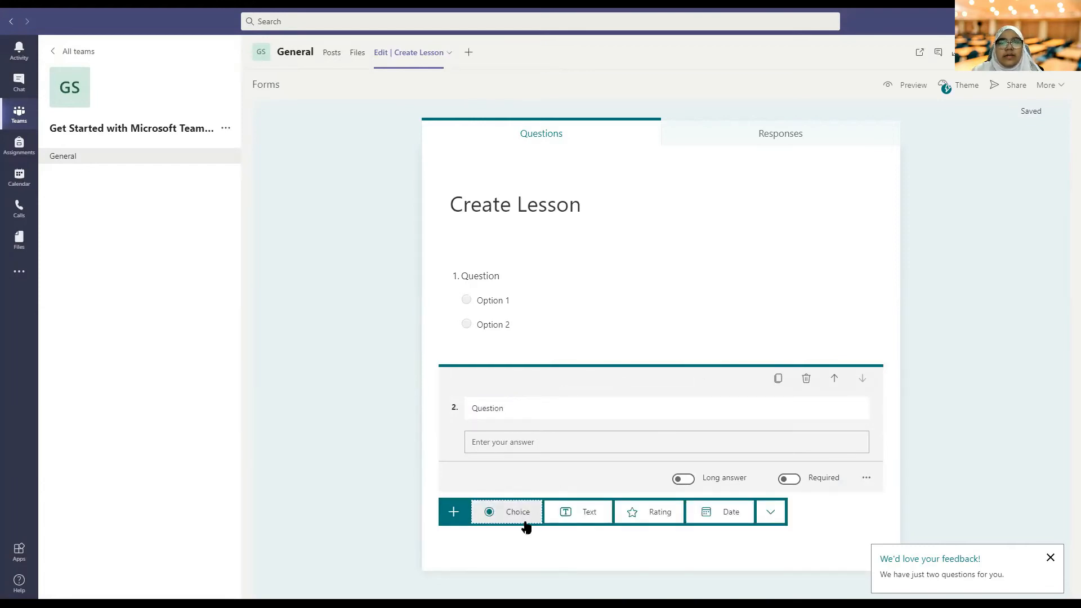
{"action": "left_click", "coordinate": [633, 511]}
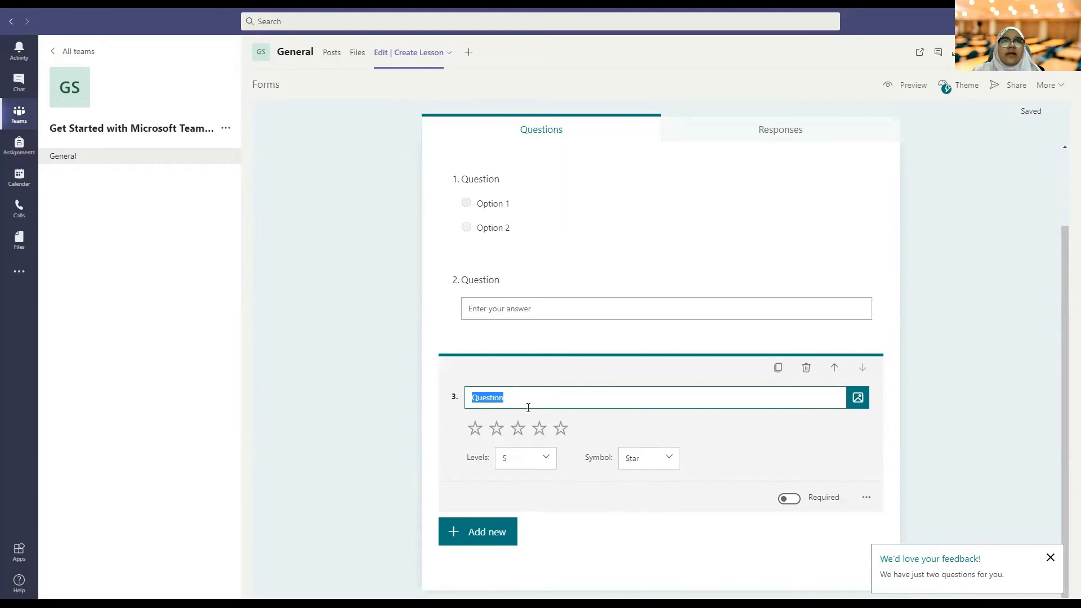
Set the number of levels of the star rating question to 9
{"action": "left_click", "coordinate": [538, 464]}
{"action": "scroll", "coordinate": [516, 538], "scroll_direction": "down", "scroll_amount": 2}
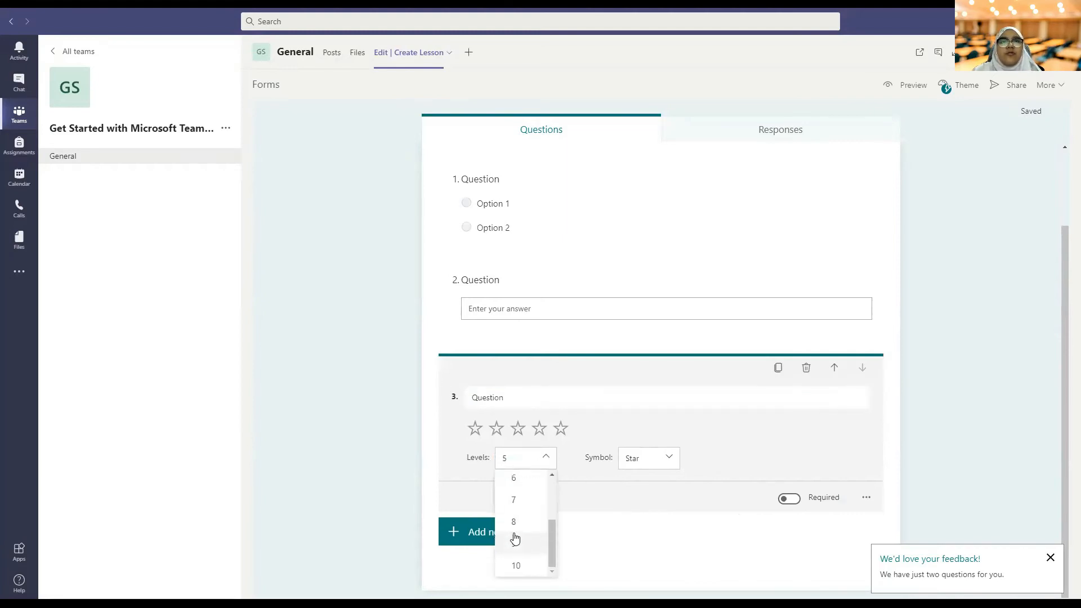
{"action": "scroll", "coordinate": [524, 523], "scroll_direction": "up", "scroll_amount": 2}
{"action": "left_click", "coordinate": [514, 502]}
{"action": "left_click", "coordinate": [531, 457]}
{"action": "scroll", "coordinate": [517, 540], "scroll_direction": "down", "scroll_amount": 2}
{"action": "left_click", "coordinate": [514, 546]}
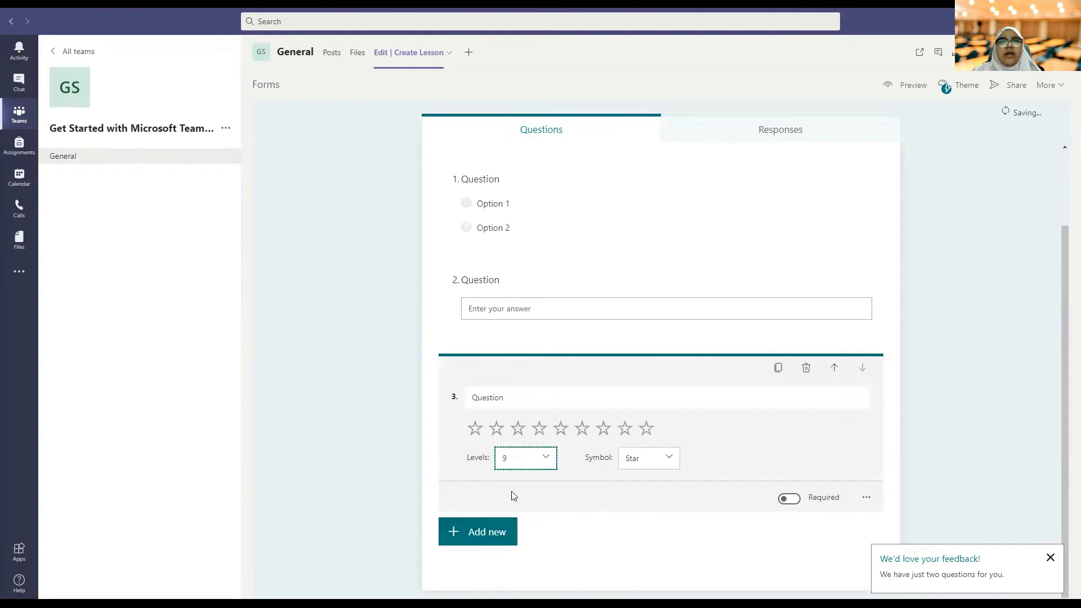
Add a Date question after the rating question in the form
{"action": "left_click", "coordinate": [494, 532]}
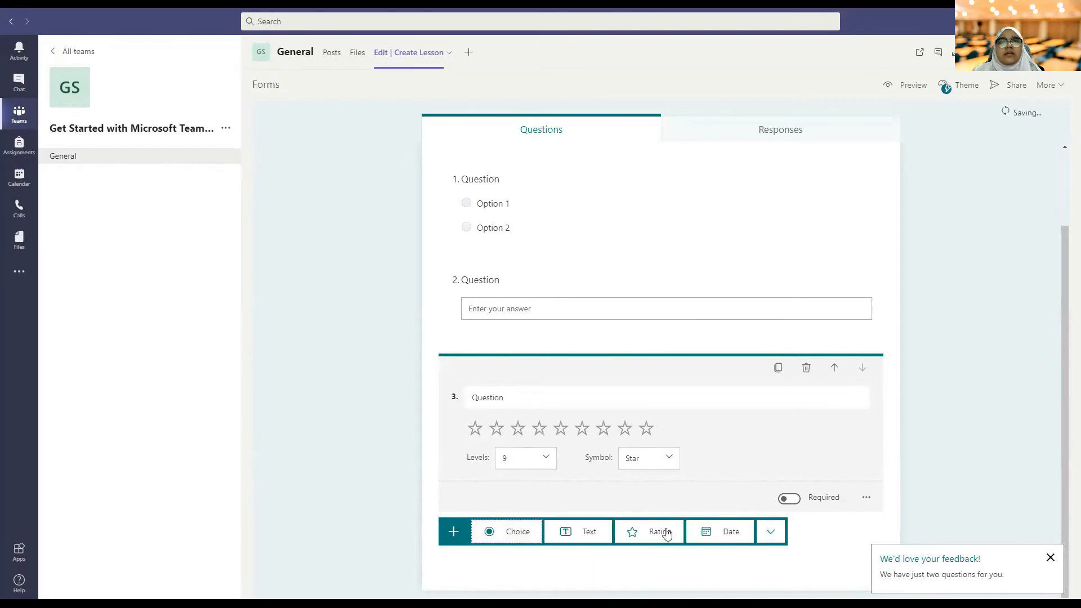
{"action": "left_click", "coordinate": [715, 533]}
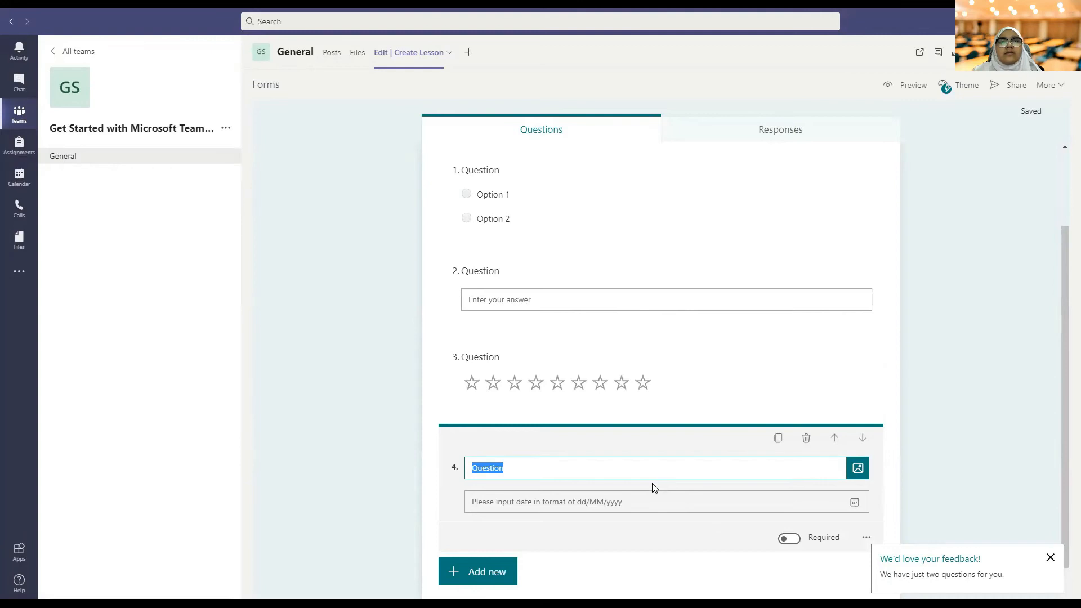
{"action": "left_click", "coordinate": [853, 503]}
{"action": "scroll", "coordinate": [836, 504], "scroll_direction": "down", "scroll_amount": 1}
Look through the additional question types offered for a new item after the date question
{"action": "left_click", "coordinate": [502, 534]}
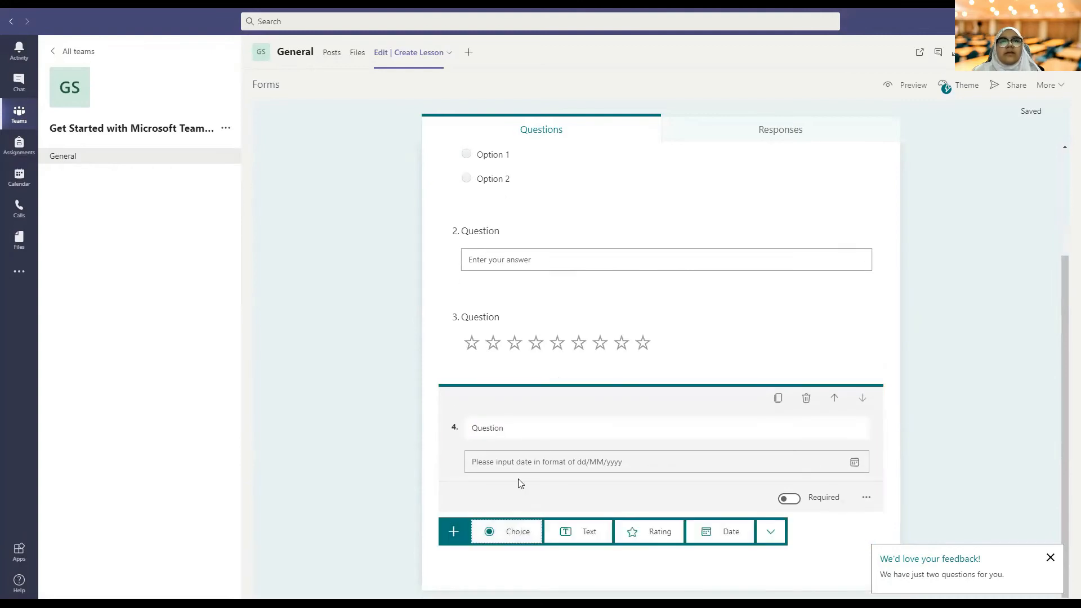
{"action": "left_click", "coordinate": [769, 538]}
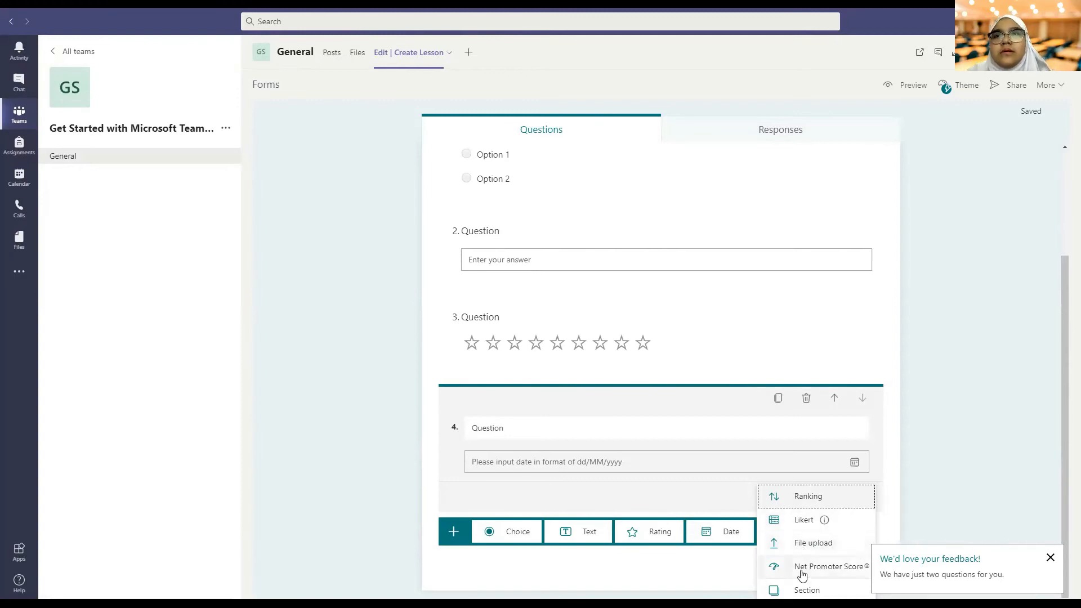
{"action": "left_click", "coordinate": [788, 424]}
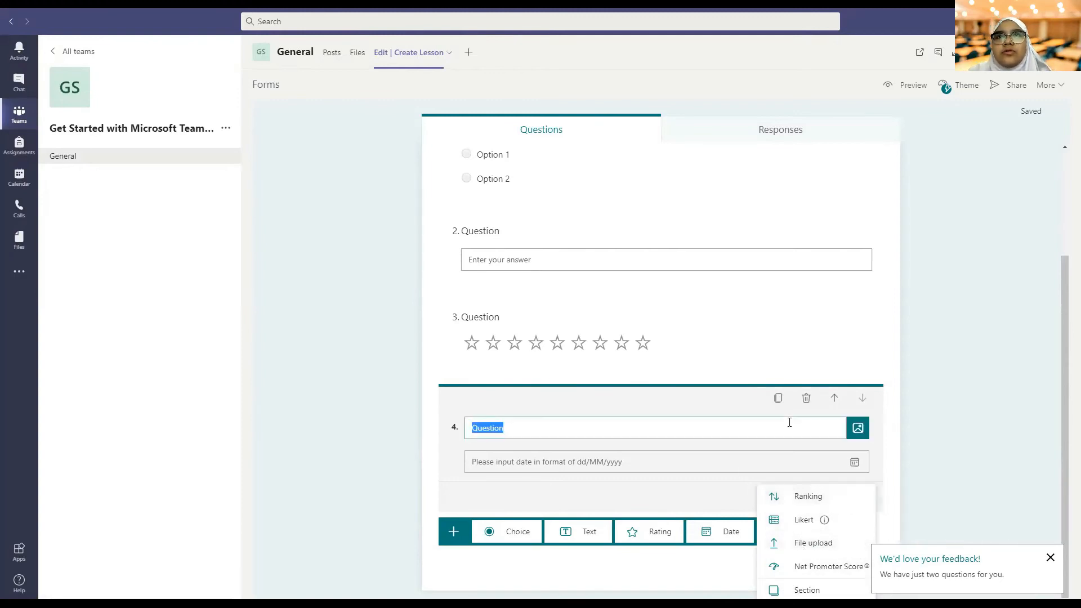
Duplicate the date question and delete the copy
{"action": "left_click", "coordinate": [779, 398]}
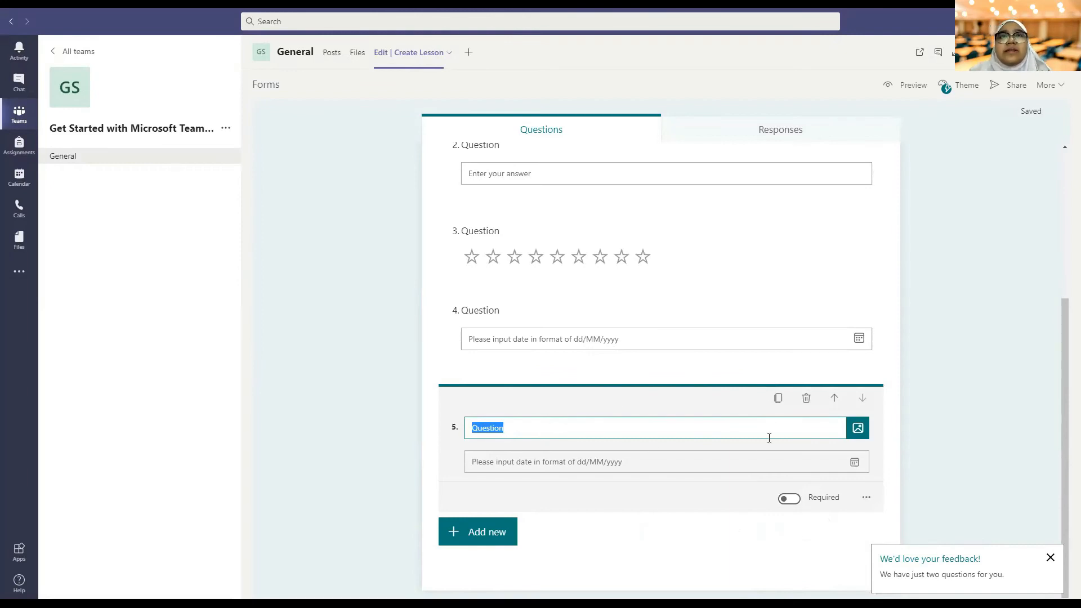
{"action": "left_click", "coordinate": [807, 399]}
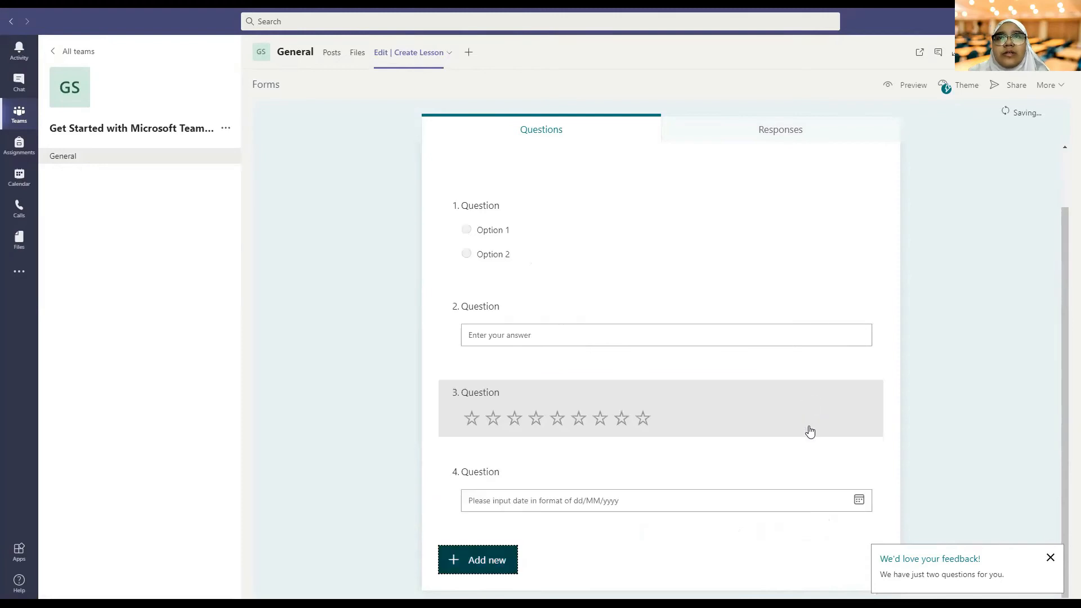
Move the date question up to the first position in the form
{"action": "left_click", "coordinate": [664, 479]}
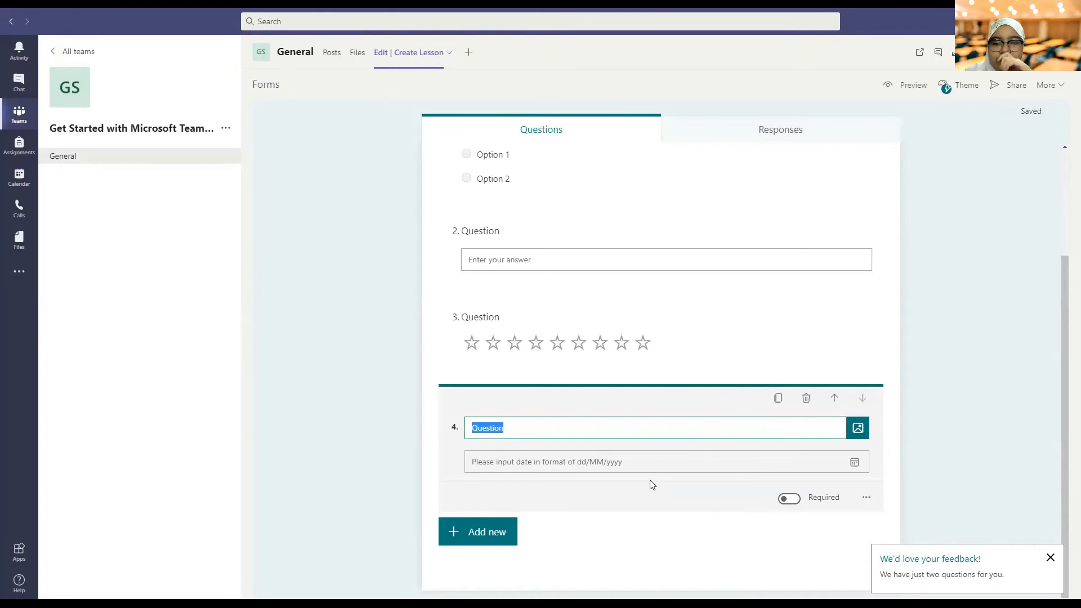
{"action": "scroll", "coordinate": [831, 489], "scroll_direction": "up", "scroll_amount": 3}
{"action": "left_click", "coordinate": [834, 429]}
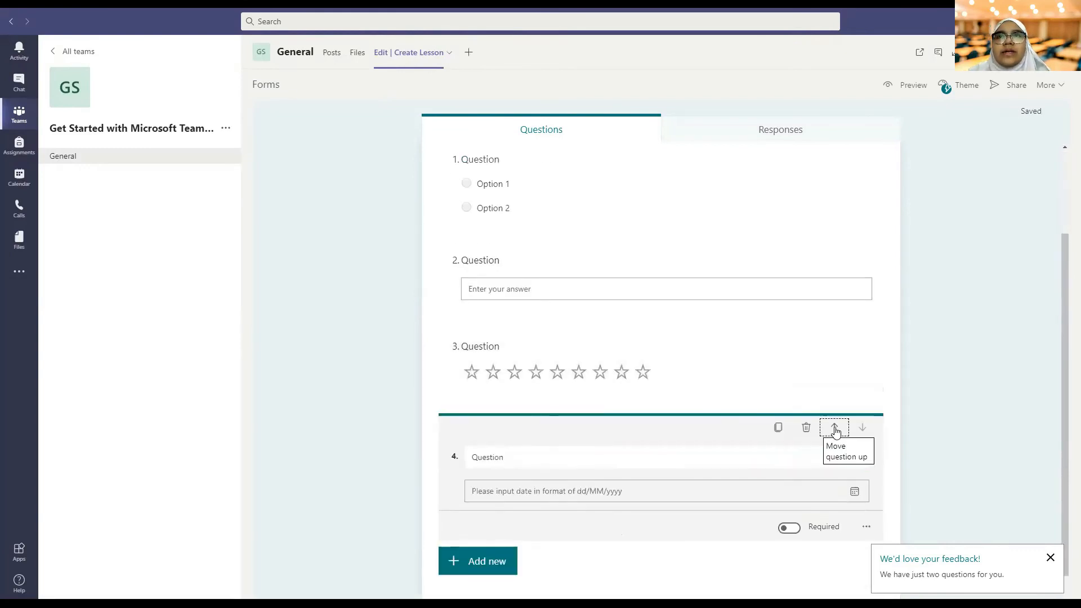
{"action": "left_click", "coordinate": [835, 432]}
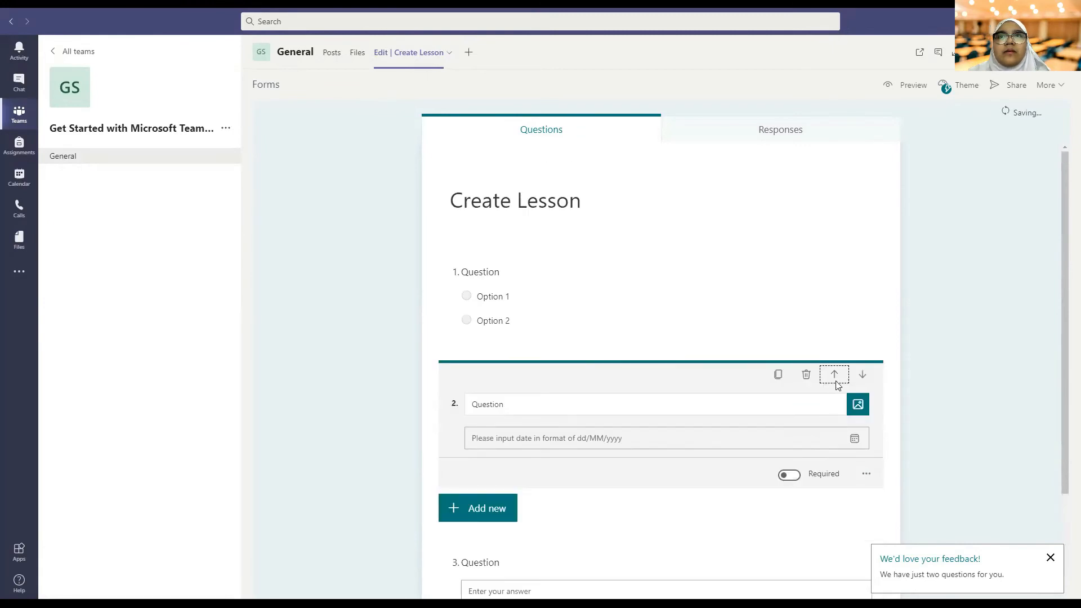
{"action": "left_click", "coordinate": [836, 375]}
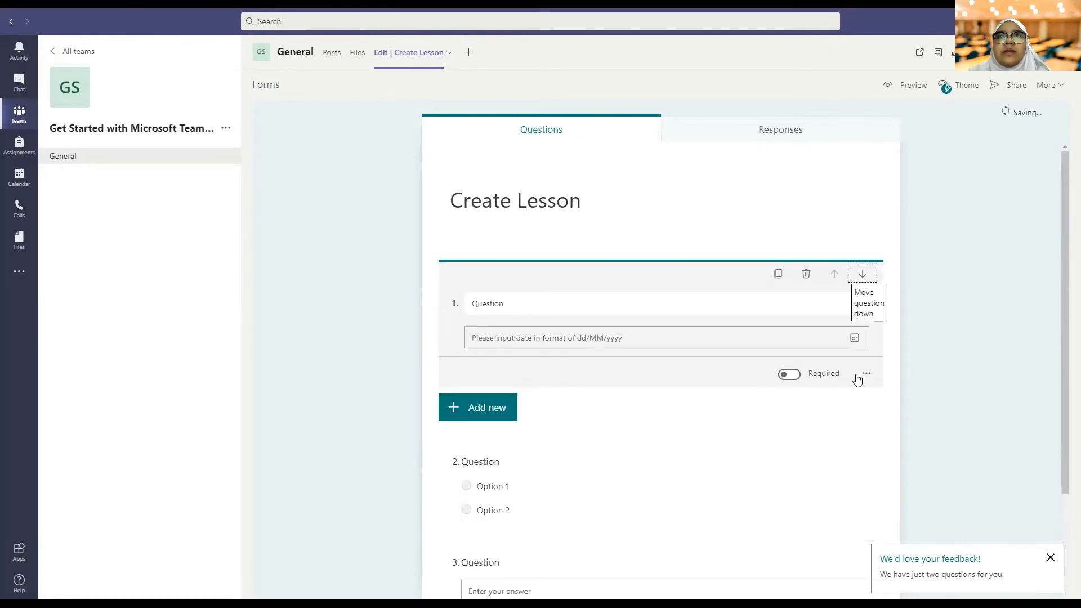
Make the date question required, check its further settings, and turn the requirement off again
{"action": "left_click", "coordinate": [796, 378]}
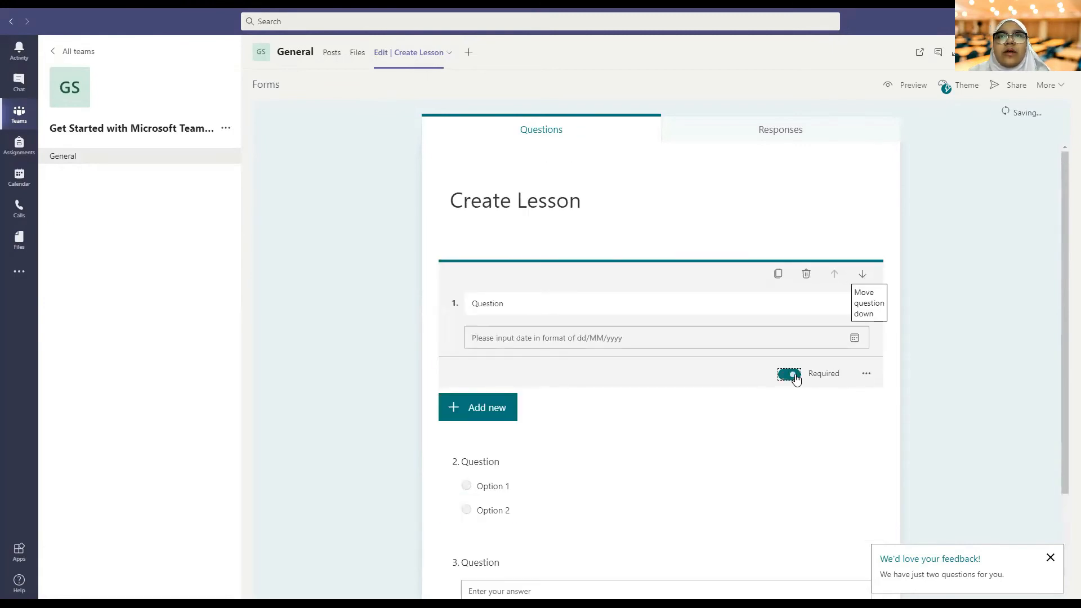
{"action": "left_click", "coordinate": [866, 376]}
{"action": "left_click", "coordinate": [867, 374]}
{"action": "left_click", "coordinate": [788, 376]}
Insert a new section between the date question and the choice question, and review the form's layout
{"action": "scroll", "coordinate": [656, 411], "scroll_direction": "down", "scroll_amount": 3}
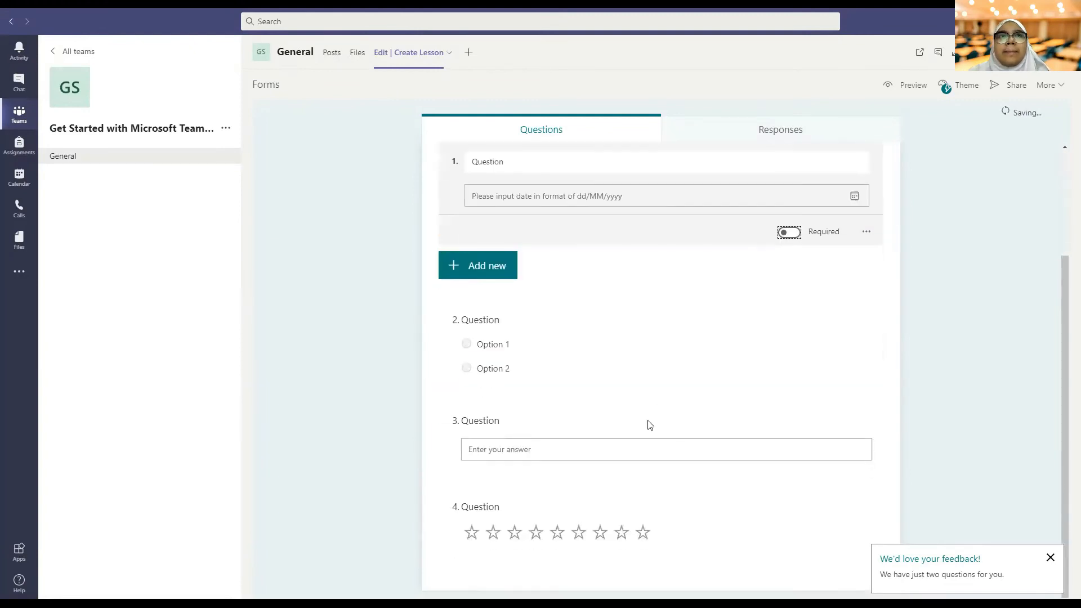
{"action": "left_click", "coordinate": [473, 266]}
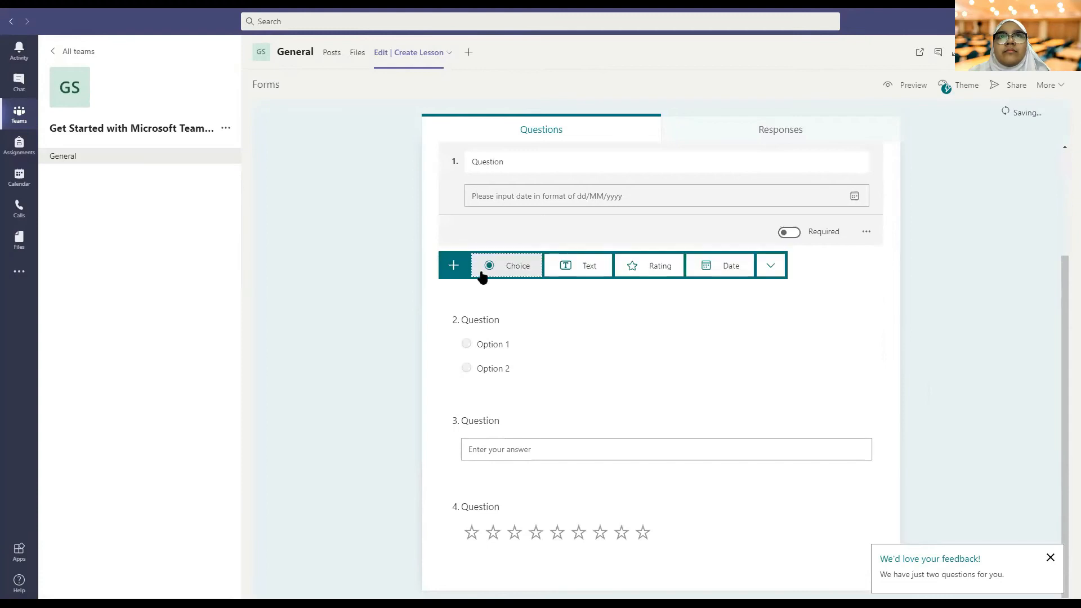
{"action": "left_click", "coordinate": [773, 266]}
{"action": "mouse_move", "coordinate": [802, 326]}
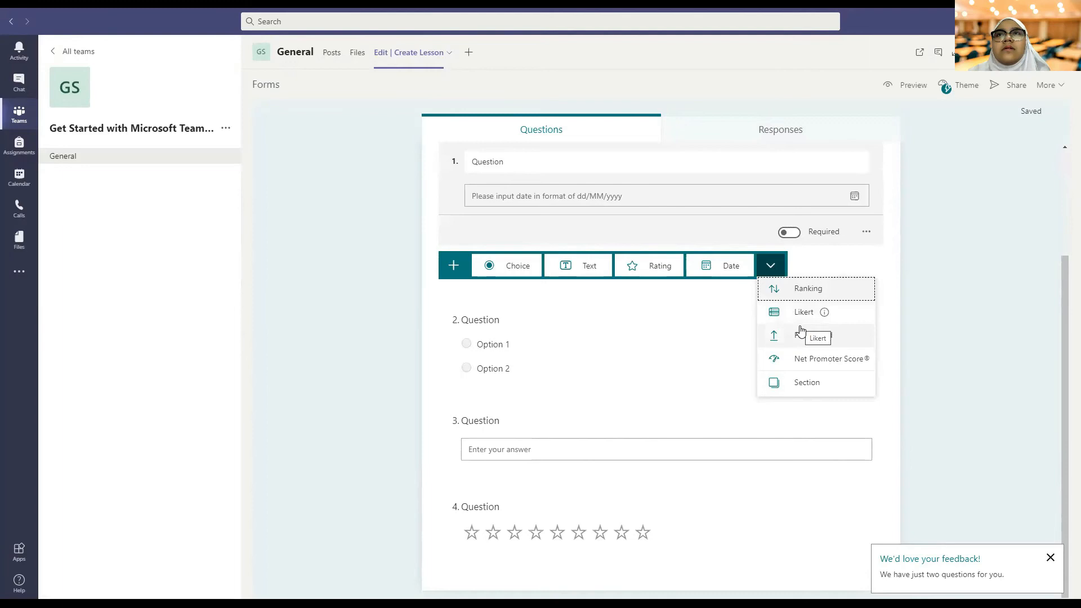
{"action": "left_click", "coordinate": [801, 384]}
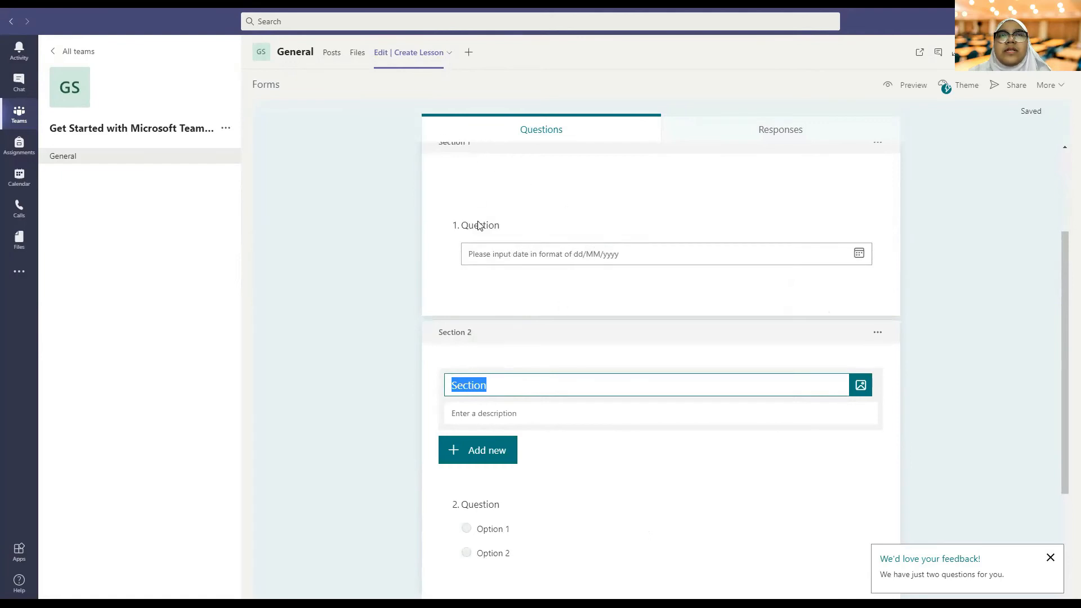
{"action": "scroll", "coordinate": [480, 237], "scroll_direction": "up", "scroll_amount": 2}
{"action": "scroll", "coordinate": [478, 315], "scroll_direction": "down", "scroll_amount": 5}
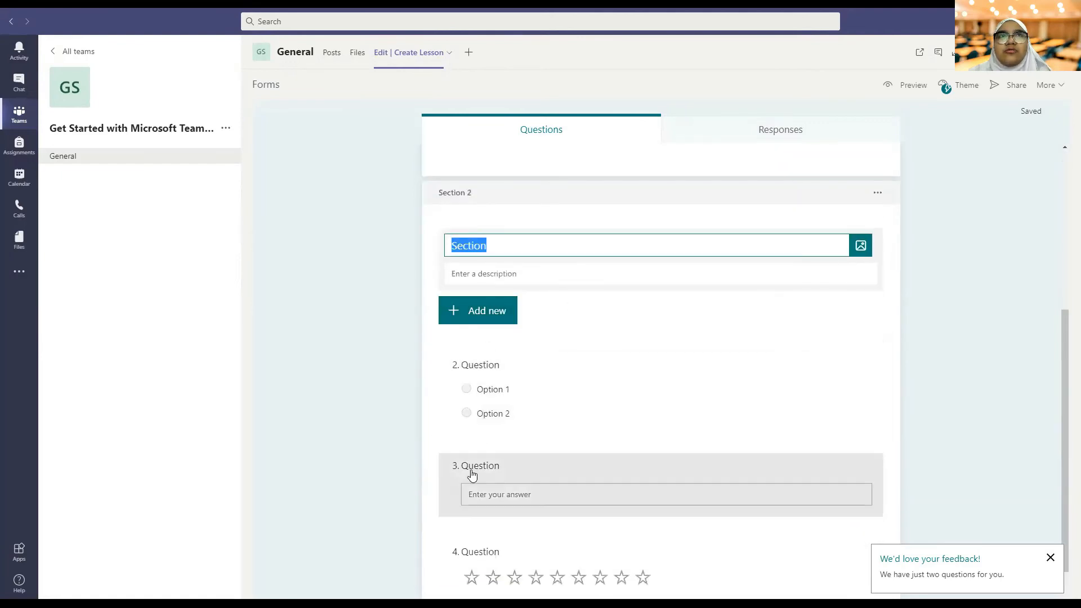
Open the form's sharing options and look through the link, QR code, embed code and email methods for collecting responses
{"action": "scroll", "coordinate": [656, 390], "scroll_direction": "up", "scroll_amount": 5}
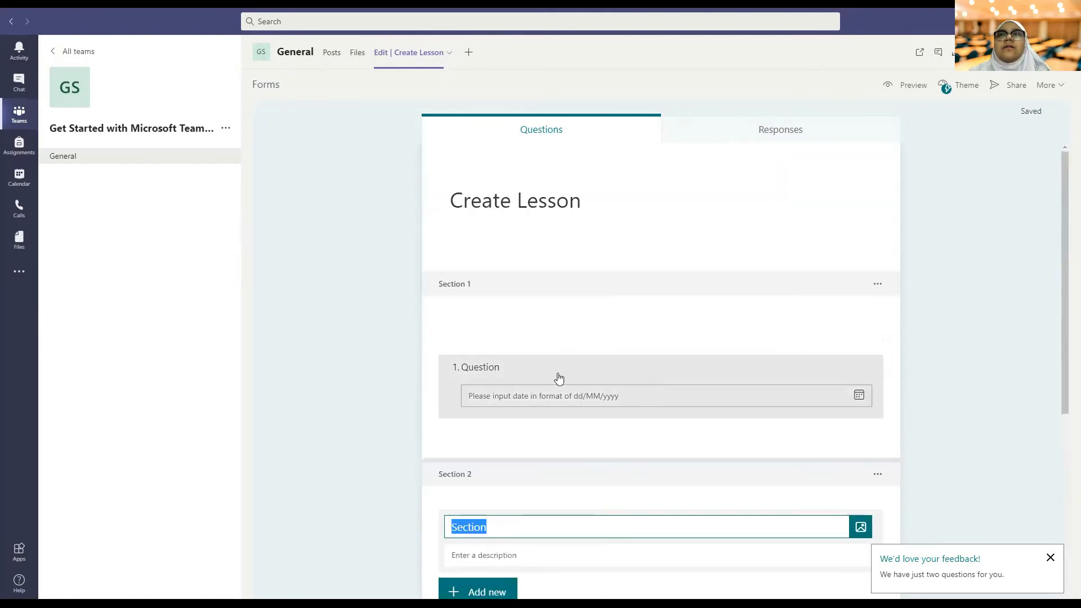
{"action": "left_click", "coordinate": [1001, 87]}
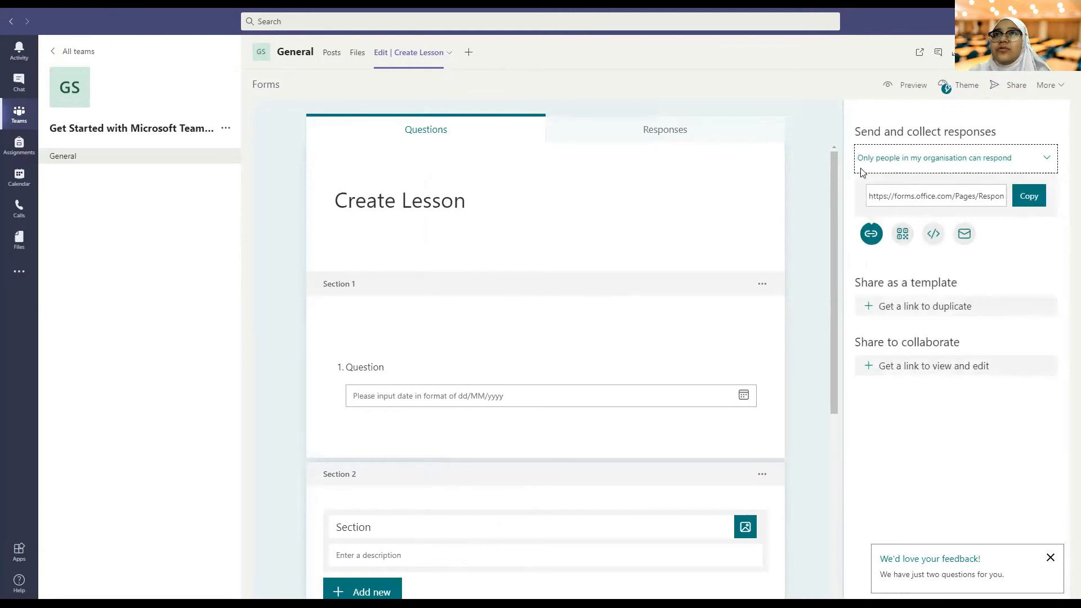
{"action": "left_click", "coordinate": [870, 237]}
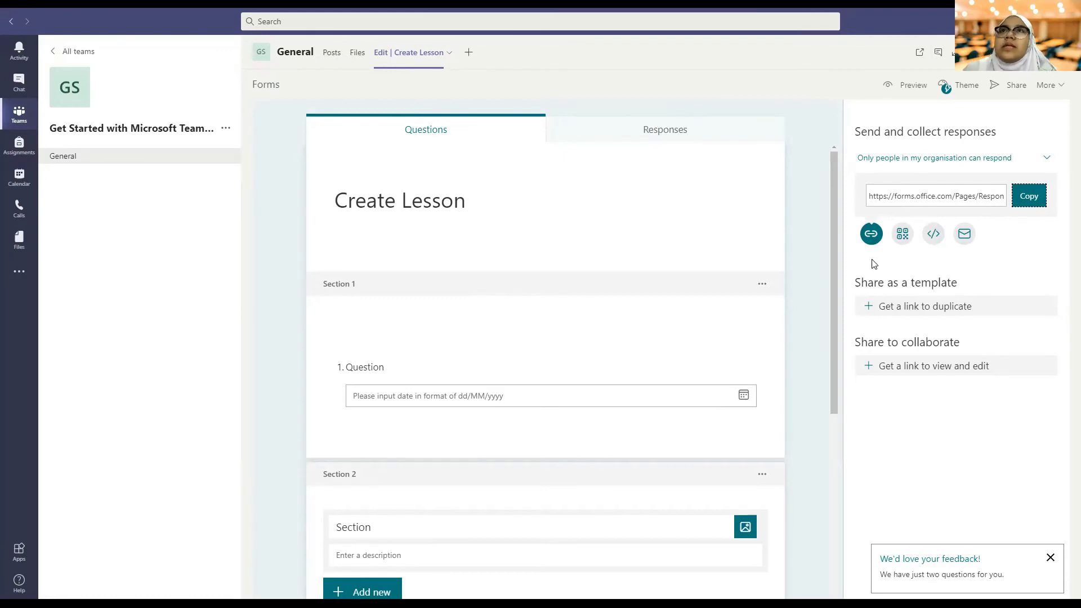
{"action": "left_click", "coordinate": [899, 234]}
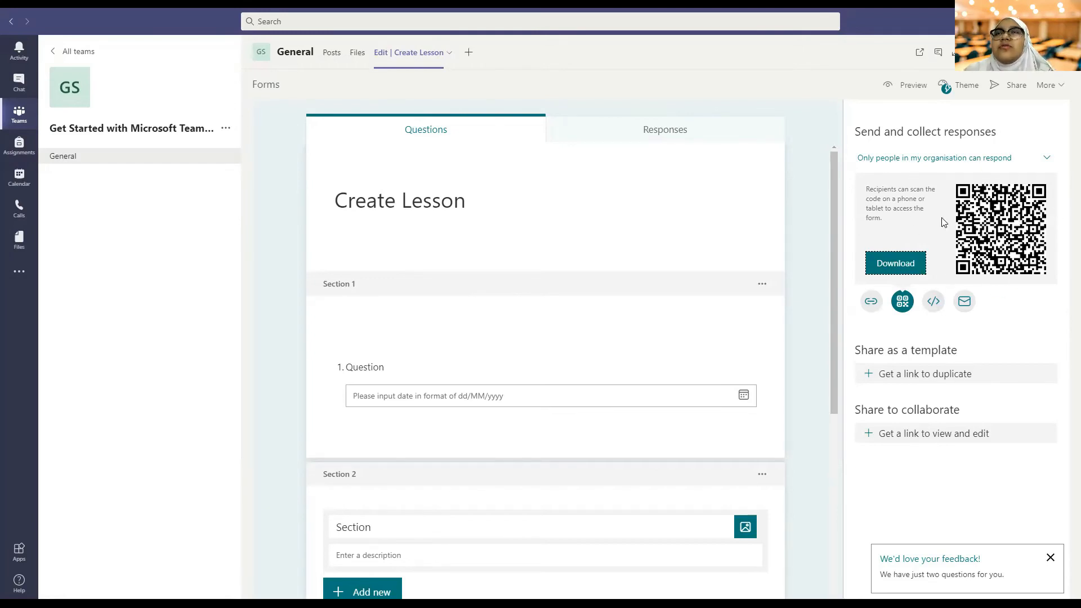
{"action": "left_click", "coordinate": [933, 301]}
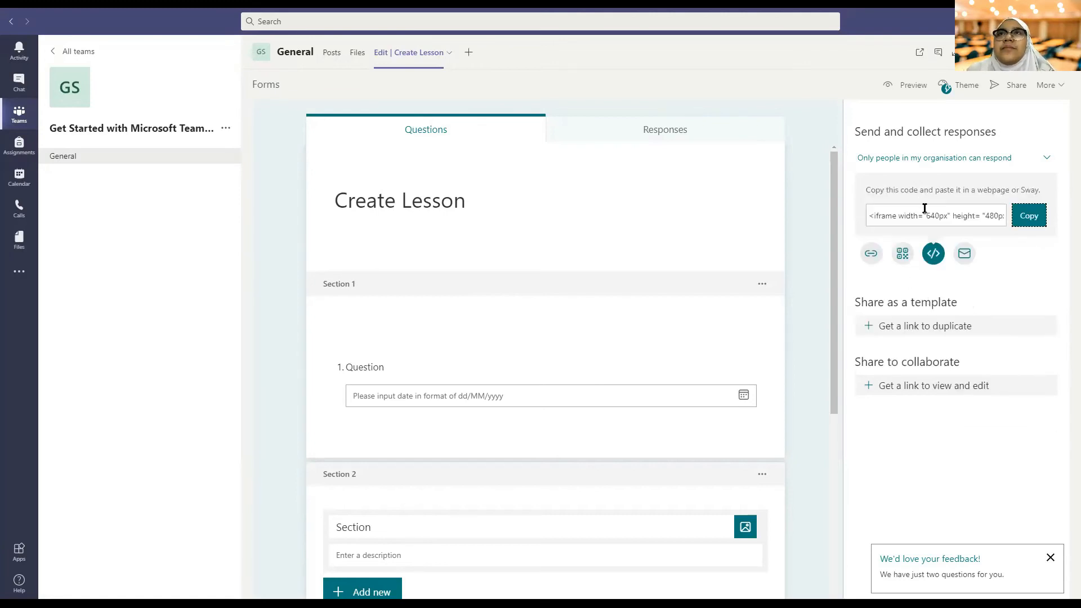
{"action": "left_click", "coordinate": [965, 255]}
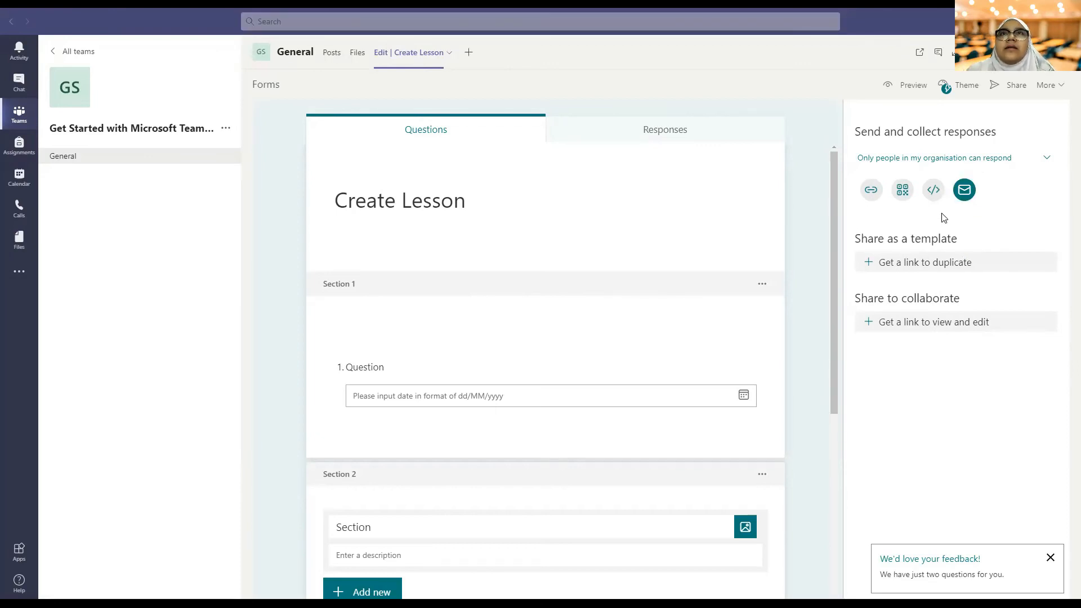
{"action": "left_click", "coordinate": [961, 192]}
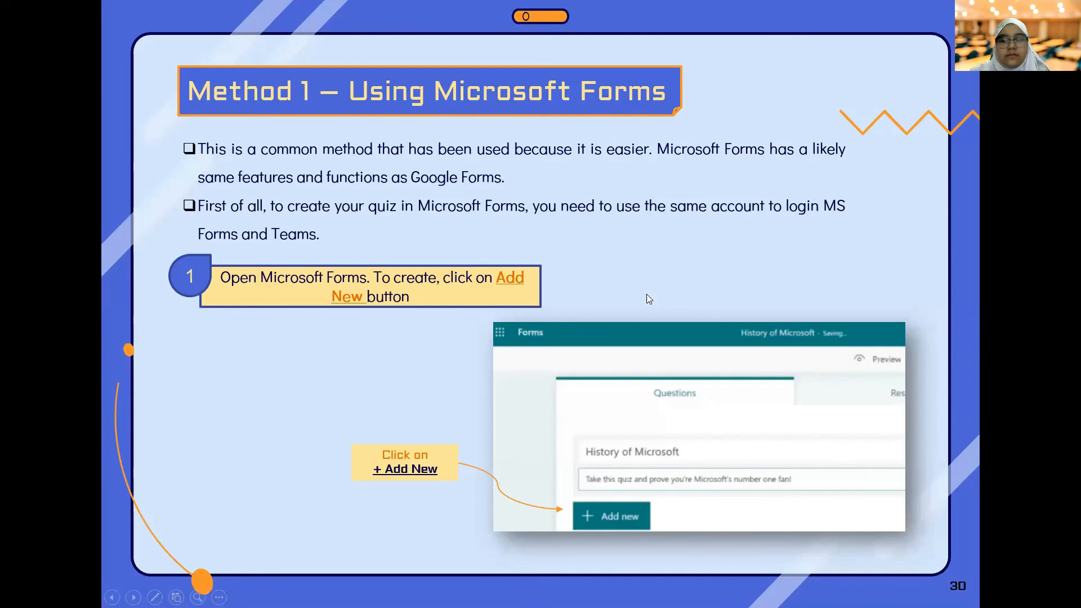
{"action": "left_click", "coordinate": [647, 294]}
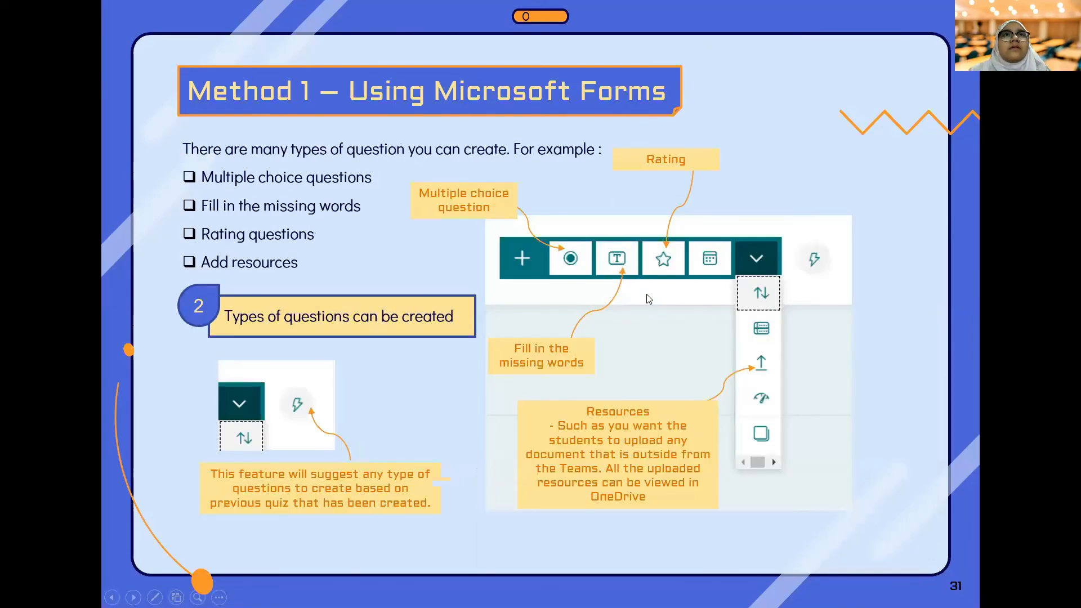
{"action": "key", "text": "Right"}
{"action": "key", "text": "Right"}
{"action": "key", "text": "Right"}
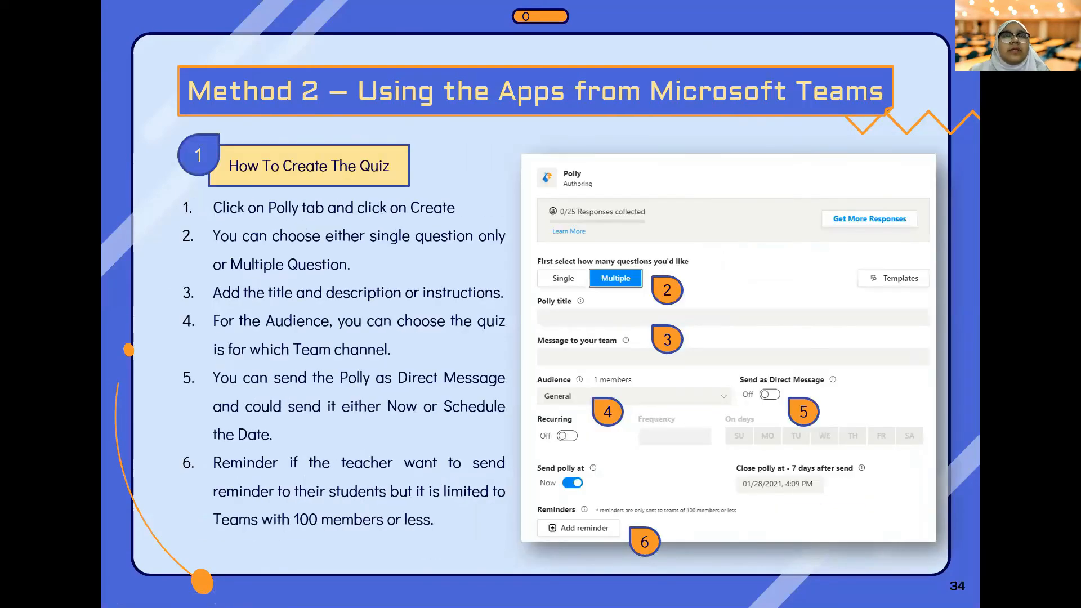
{"action": "key", "text": "Left"}
{"action": "key", "text": "Left"}
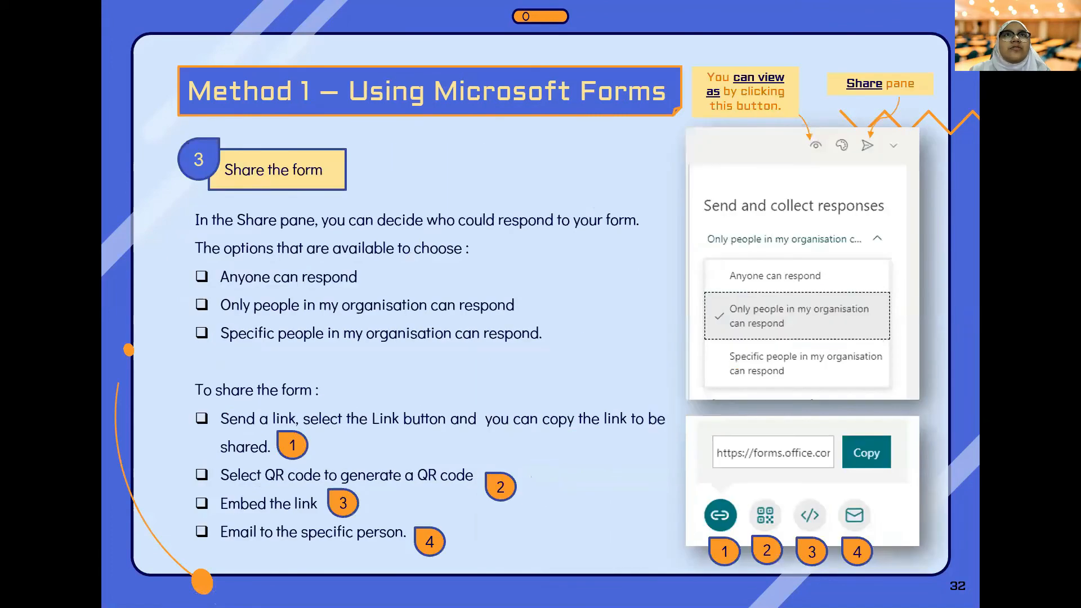
{"action": "key", "text": "Right"}
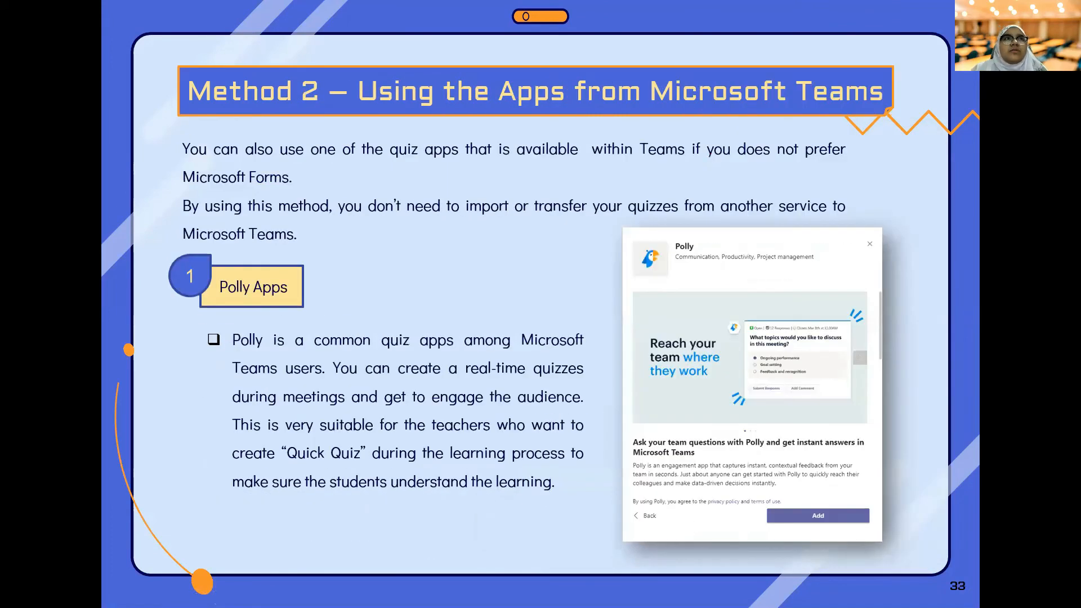